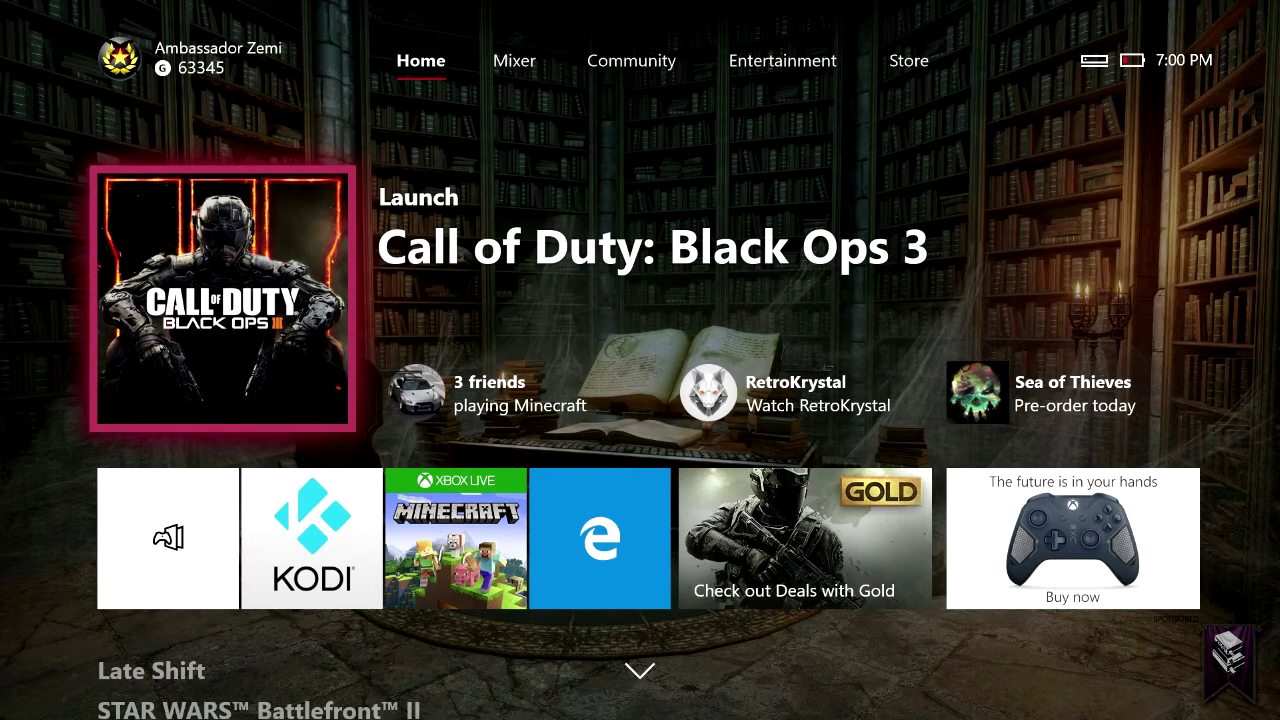
- Open the list of recent captures from the Xbox guide's Broadcast & capture section
key("super")
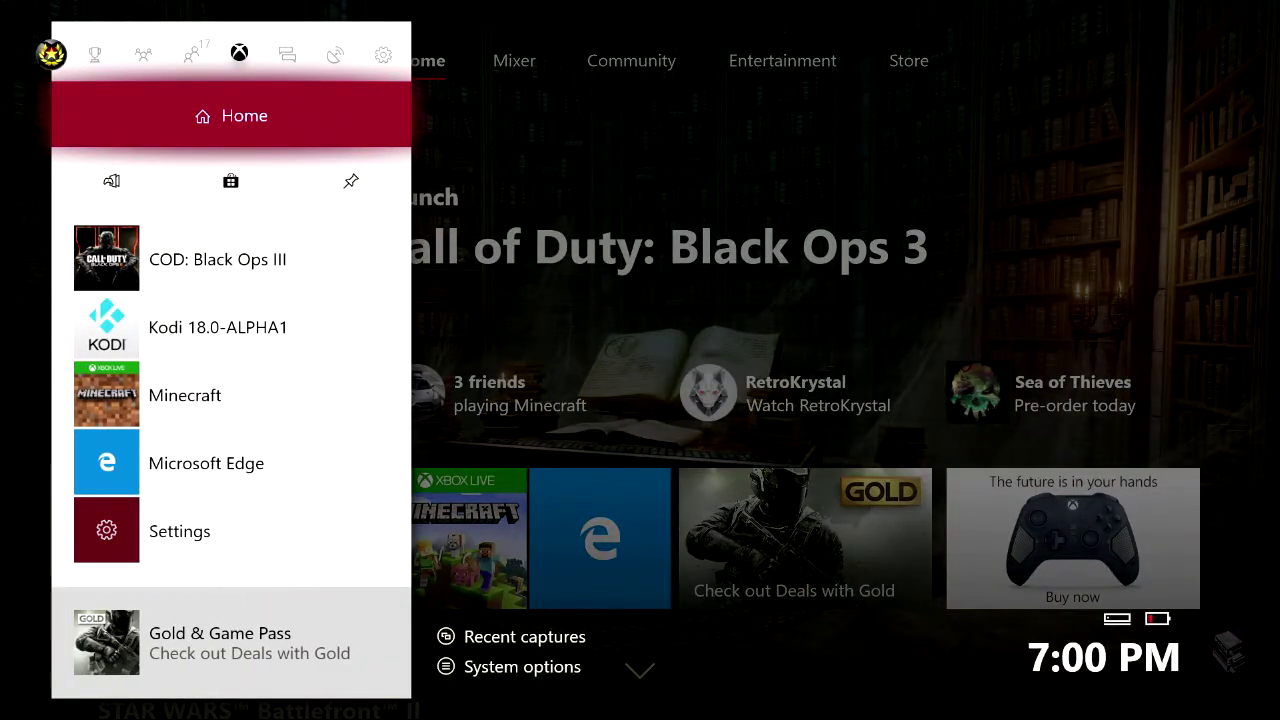
key("Right")
key("Right")
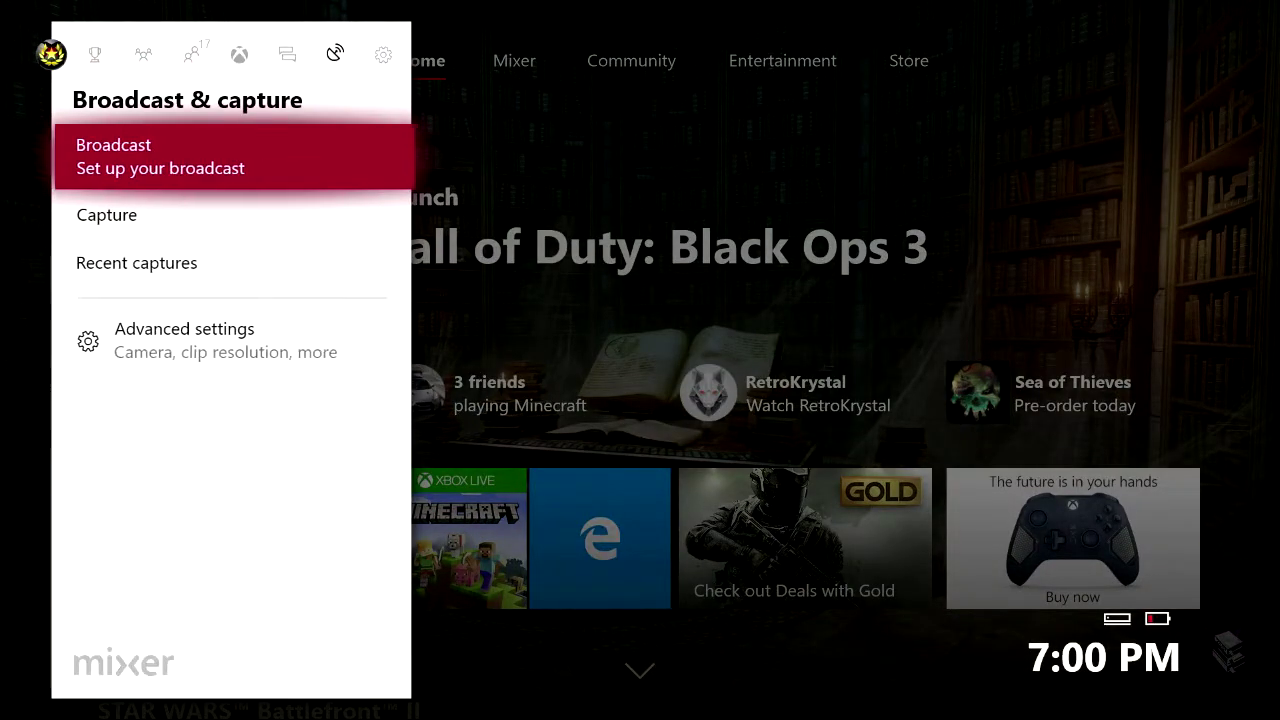
key("Down")
key("Down")
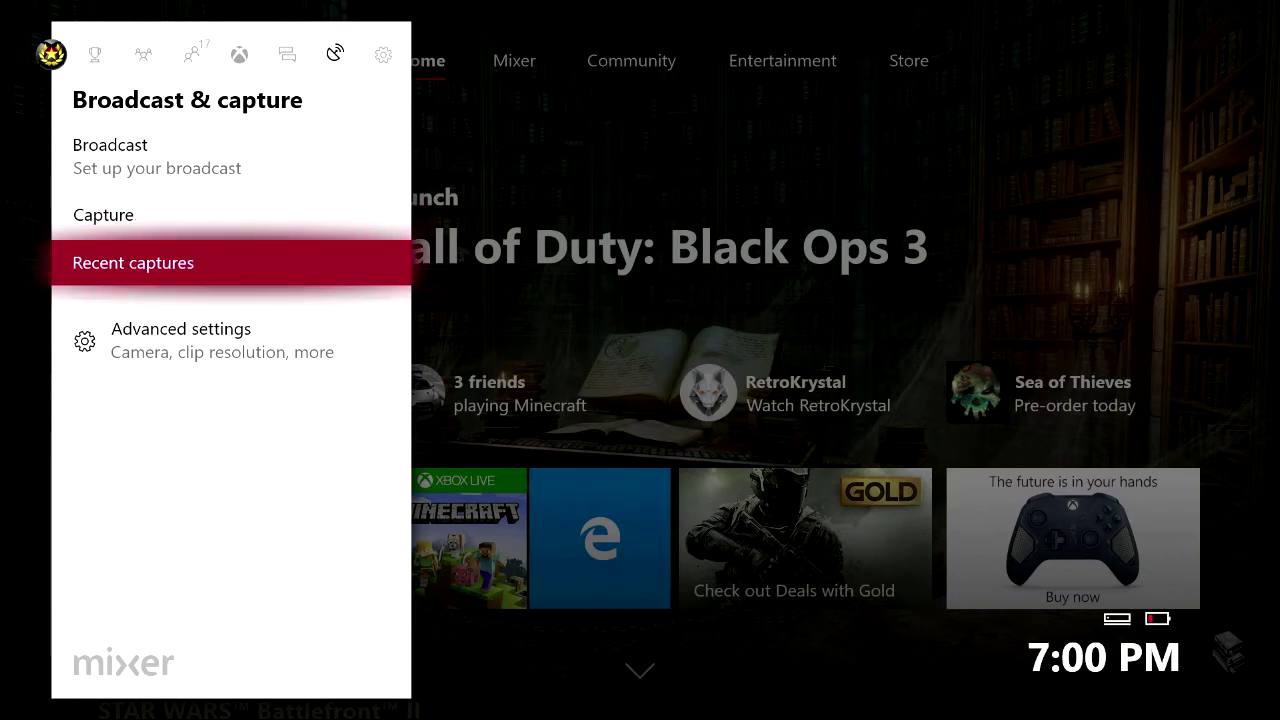
key("Return")
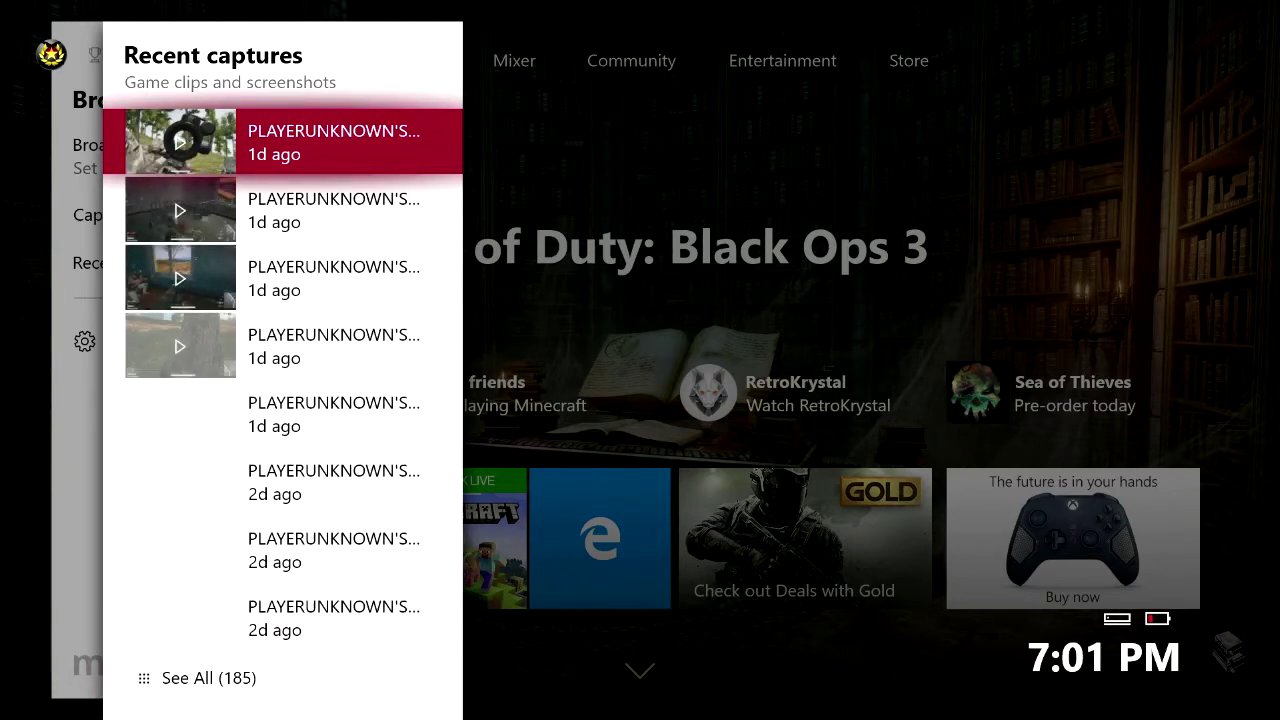
- Look through the recent game clips and return to the newest one in the list
key("Down")
key("Down")
key("Down")
key("Down")
key("Down")
key("Down")
key("Down")
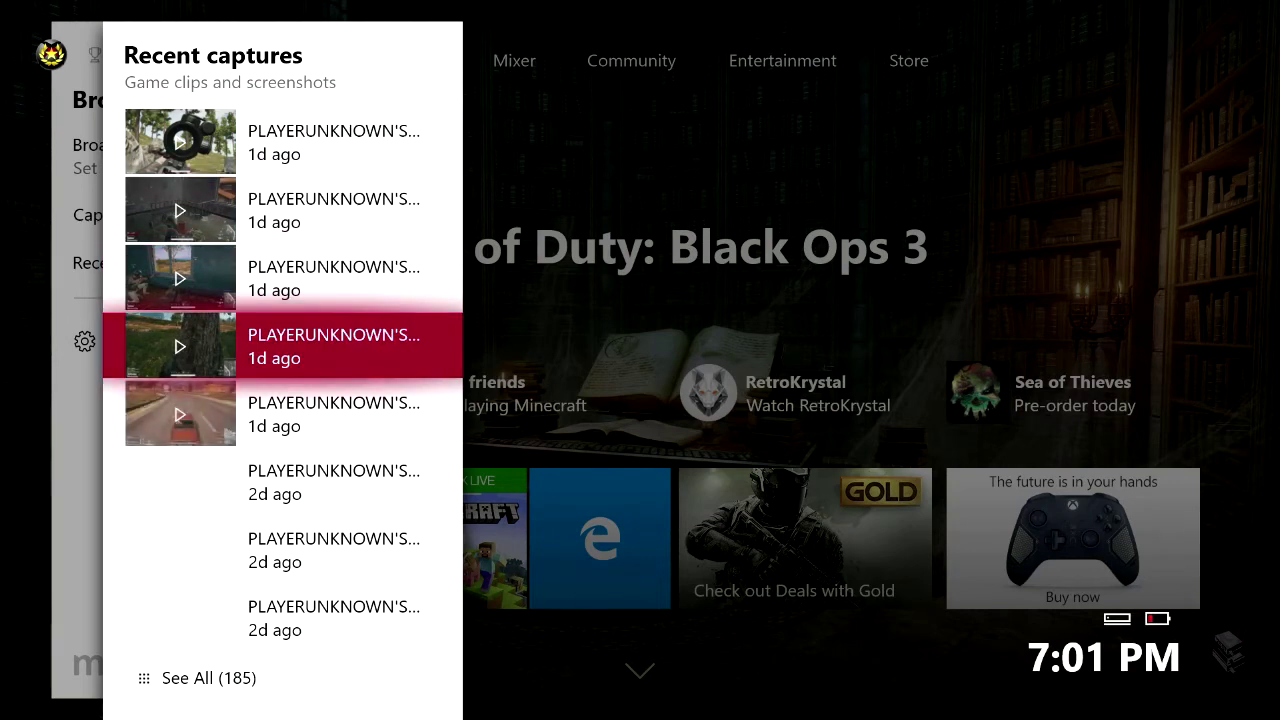
key("Up")
key("Up")
key("Up")
key("Up")
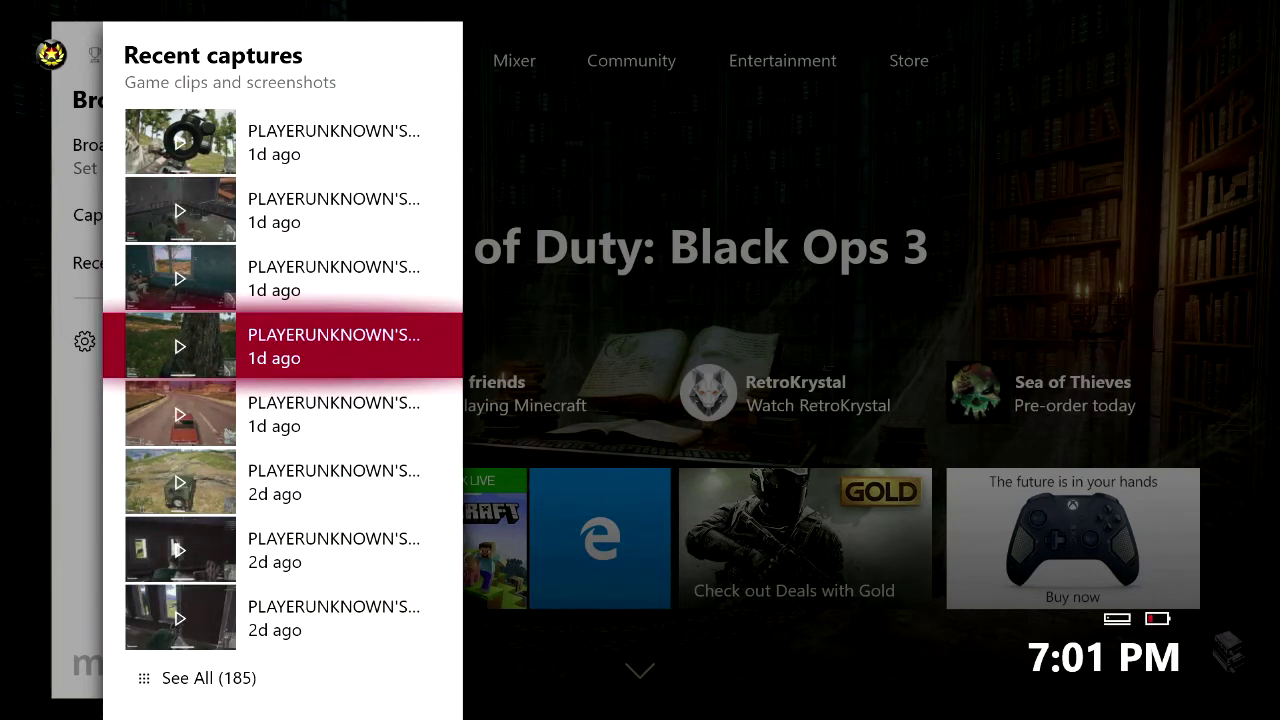
key("Down")
key("Down")
key("Down")
key("Down")
key("Down")
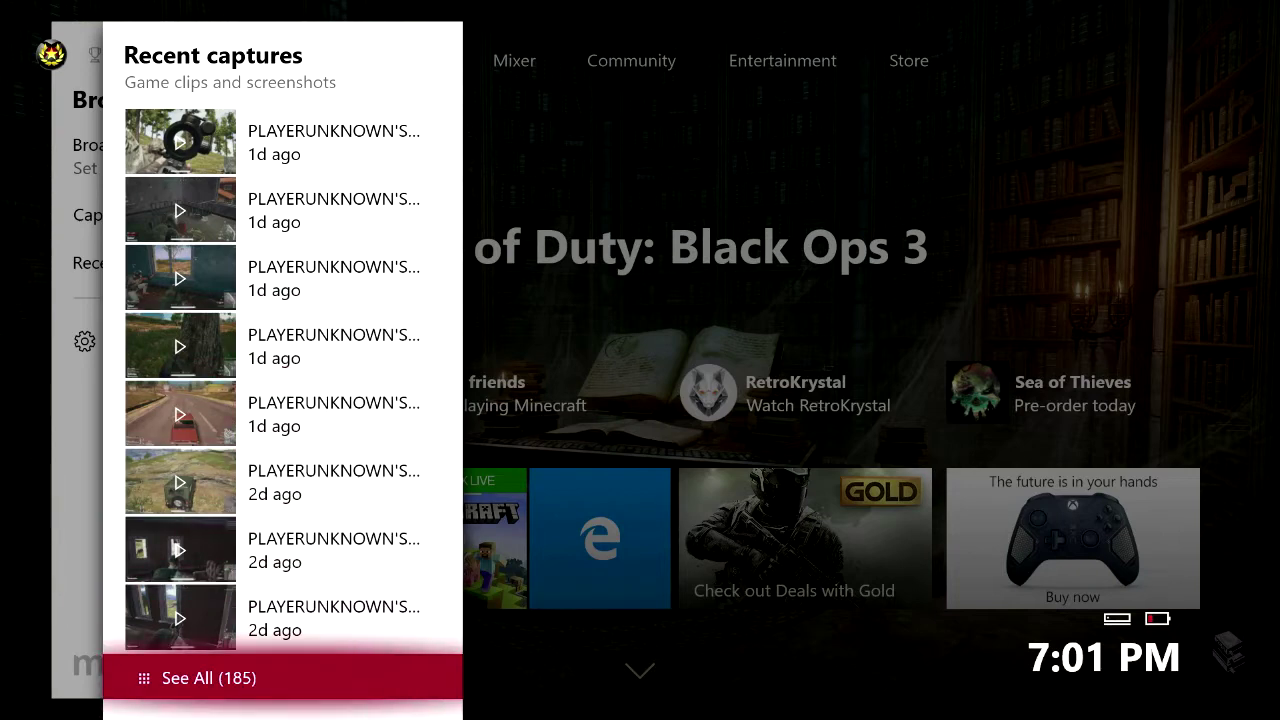
key("Up")
key("Up")
key("Up")
key("Up")
key("Up")
key("Up")
key("Up")
key("Up")
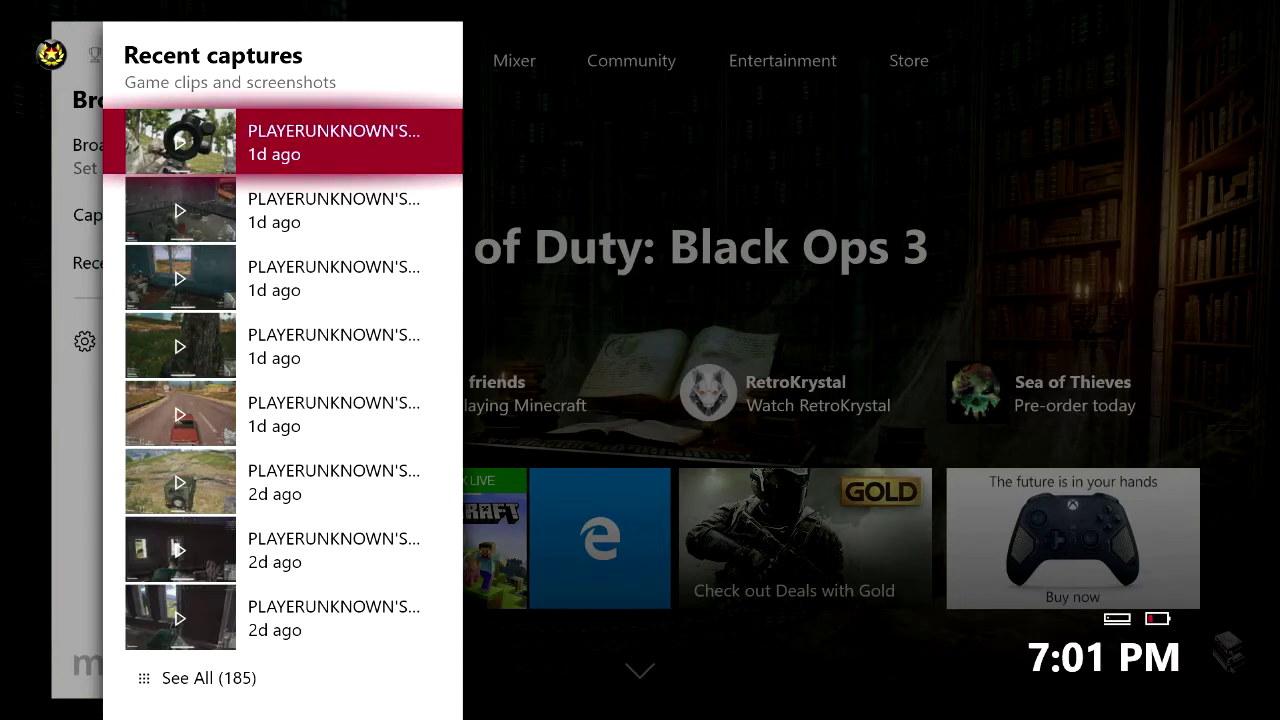
- Open the newest PLAYERUNKNOWN'S clip, review its options, and upload it to OneDrive
key("Return")
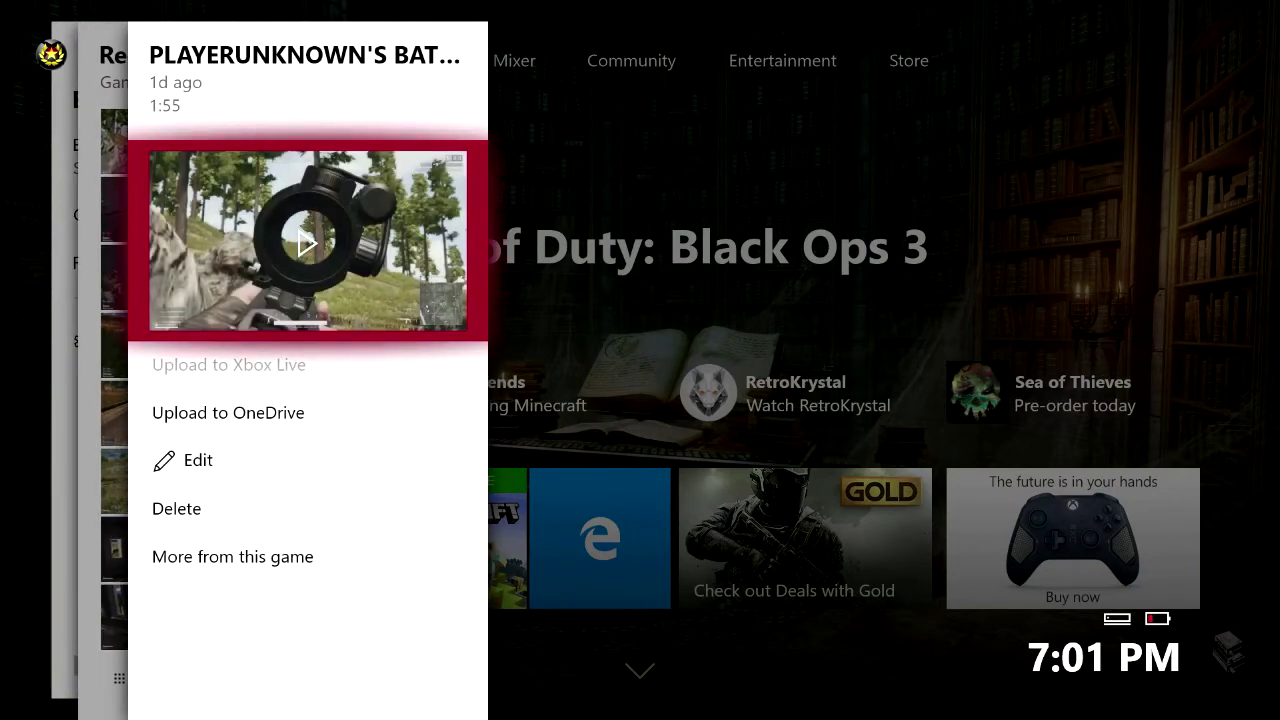
key("Down")
key("Up")
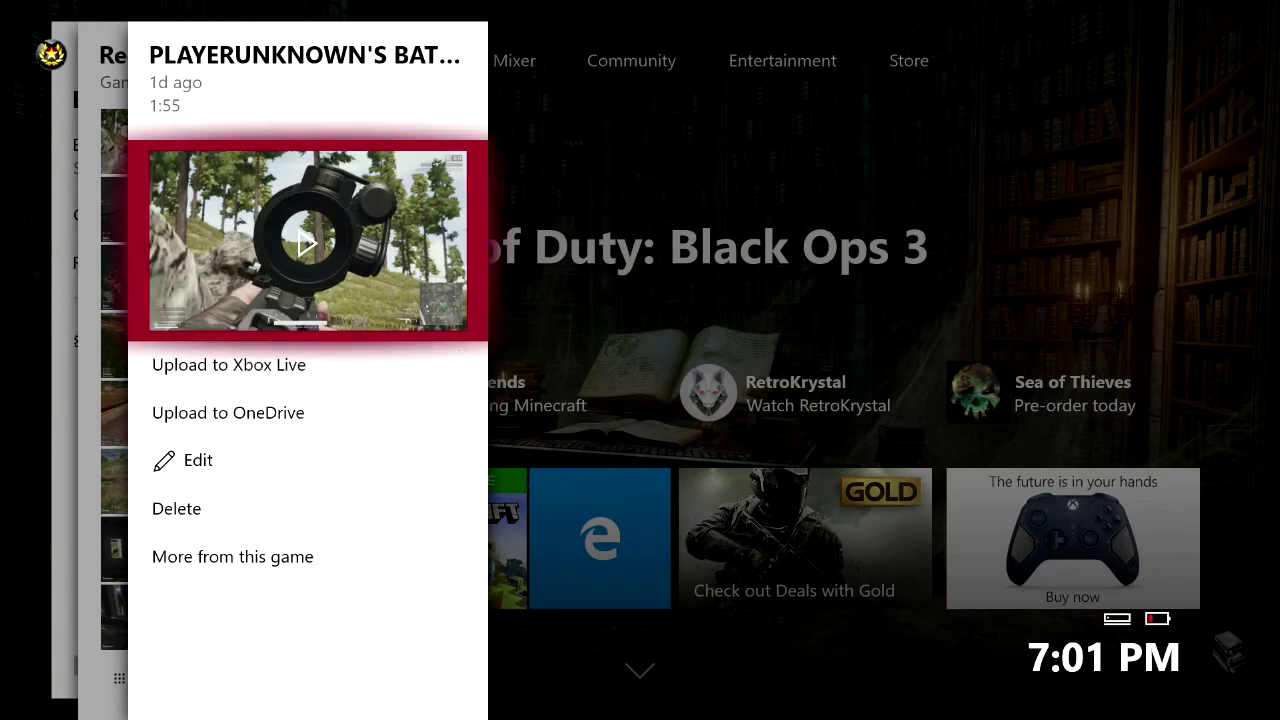
key("Down")
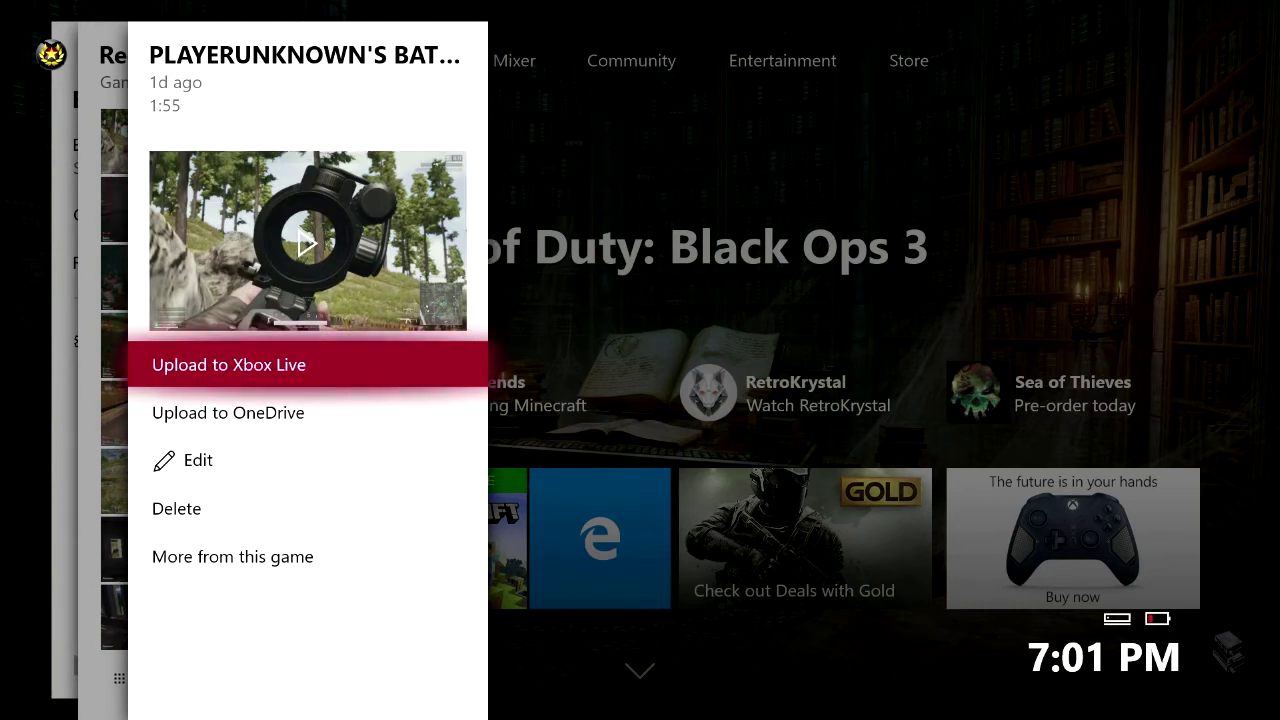
key("Down")
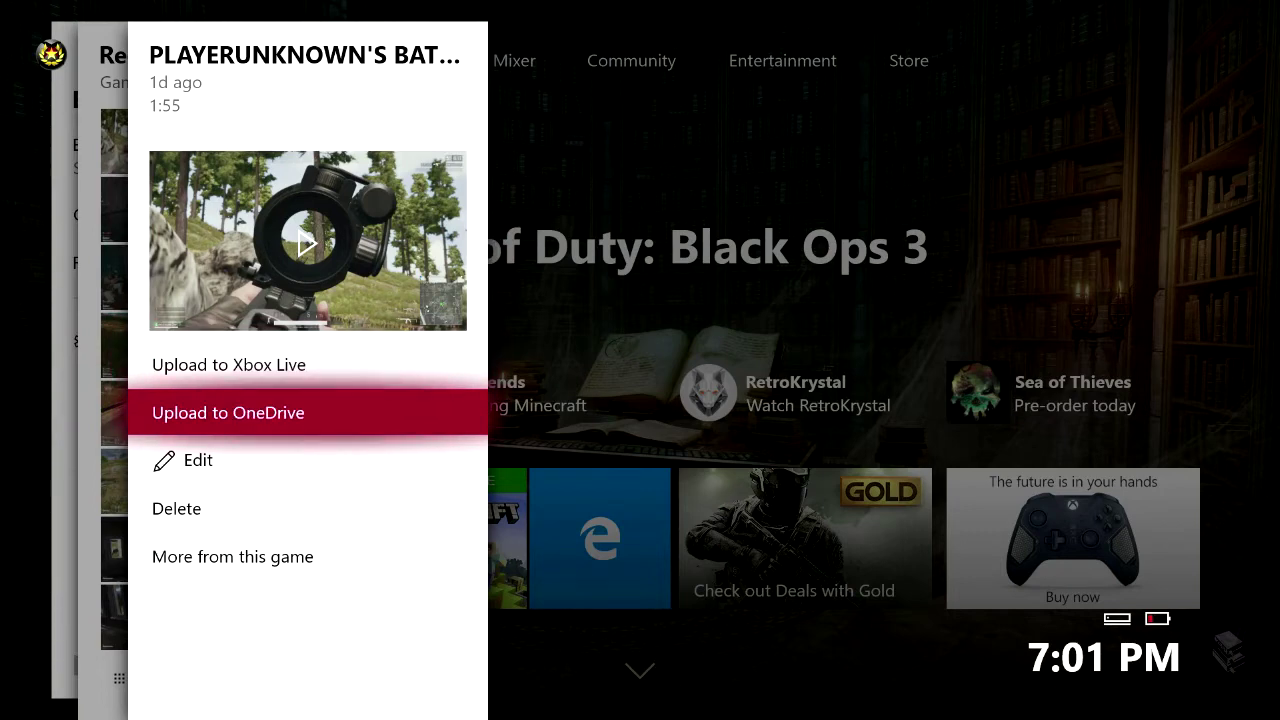
key("Down")
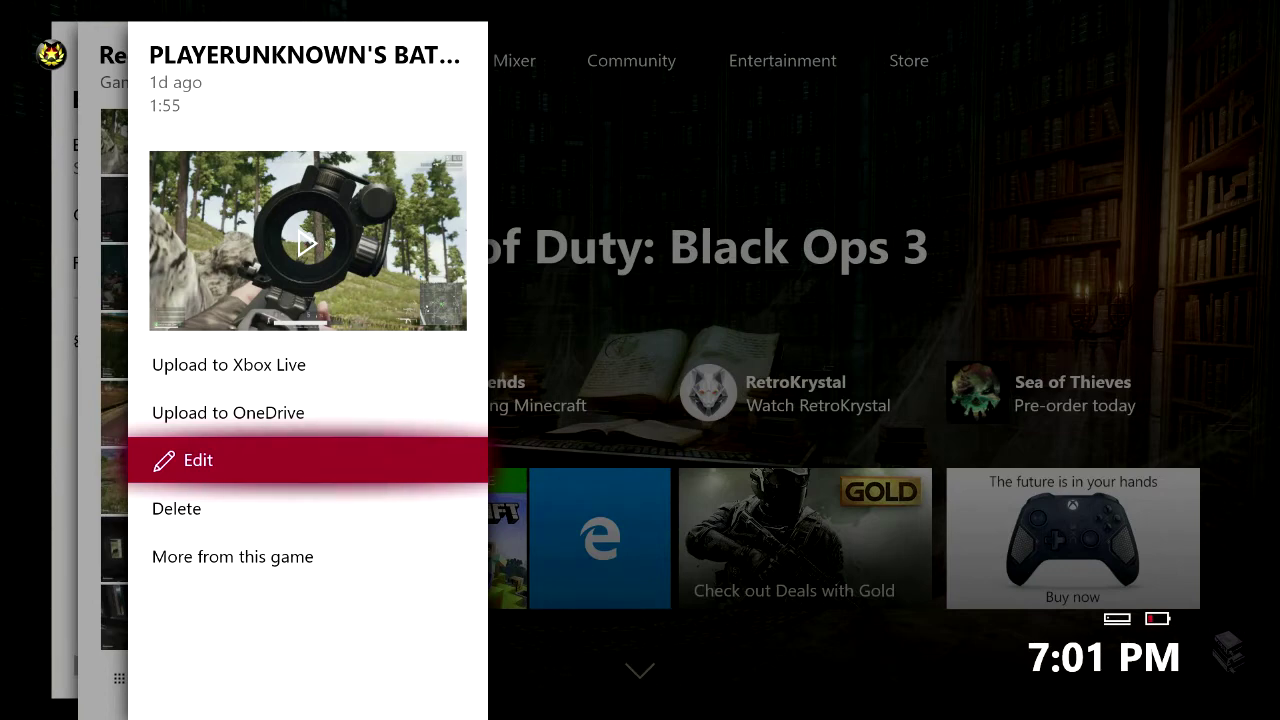
key("Down")
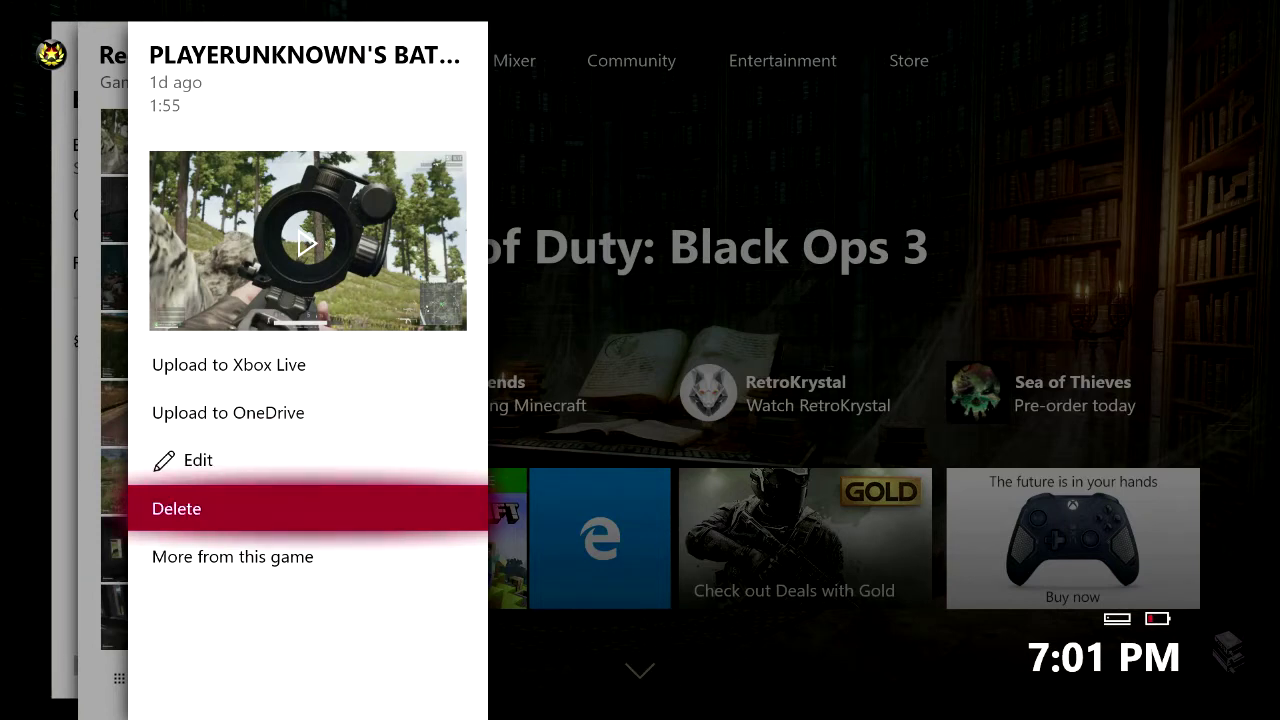
key("Up")
key("Up")
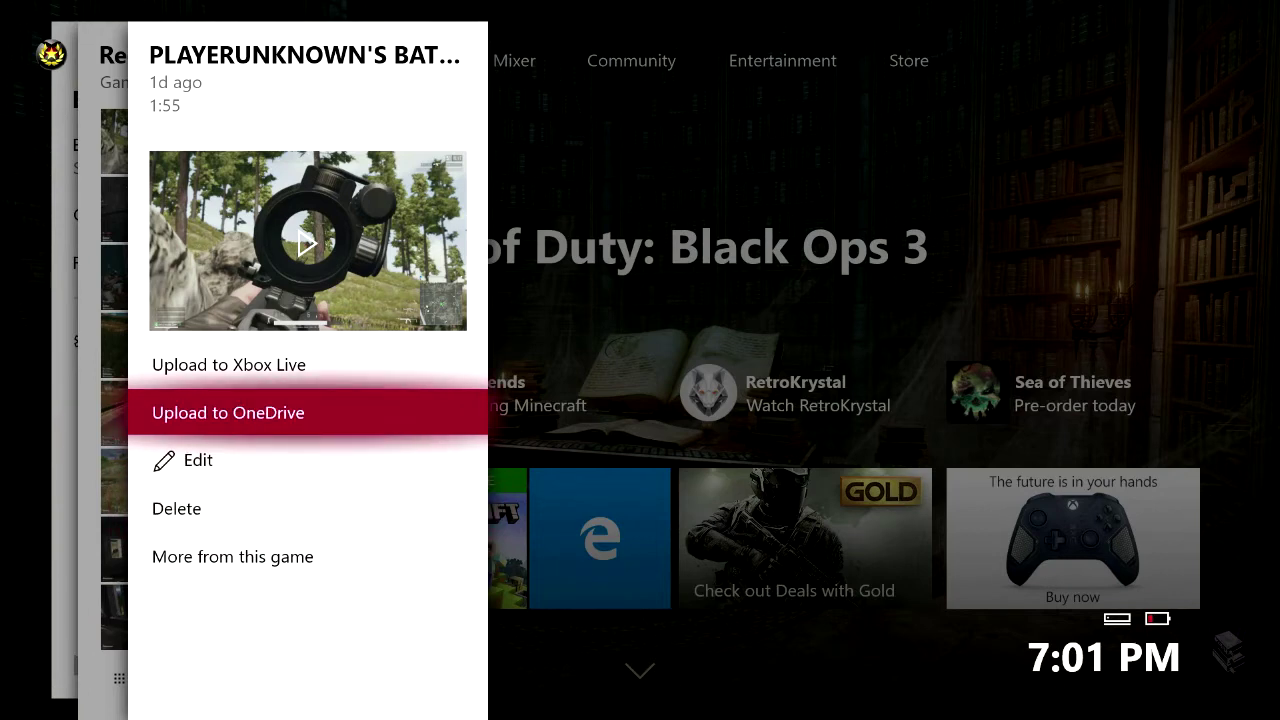
key("Return")
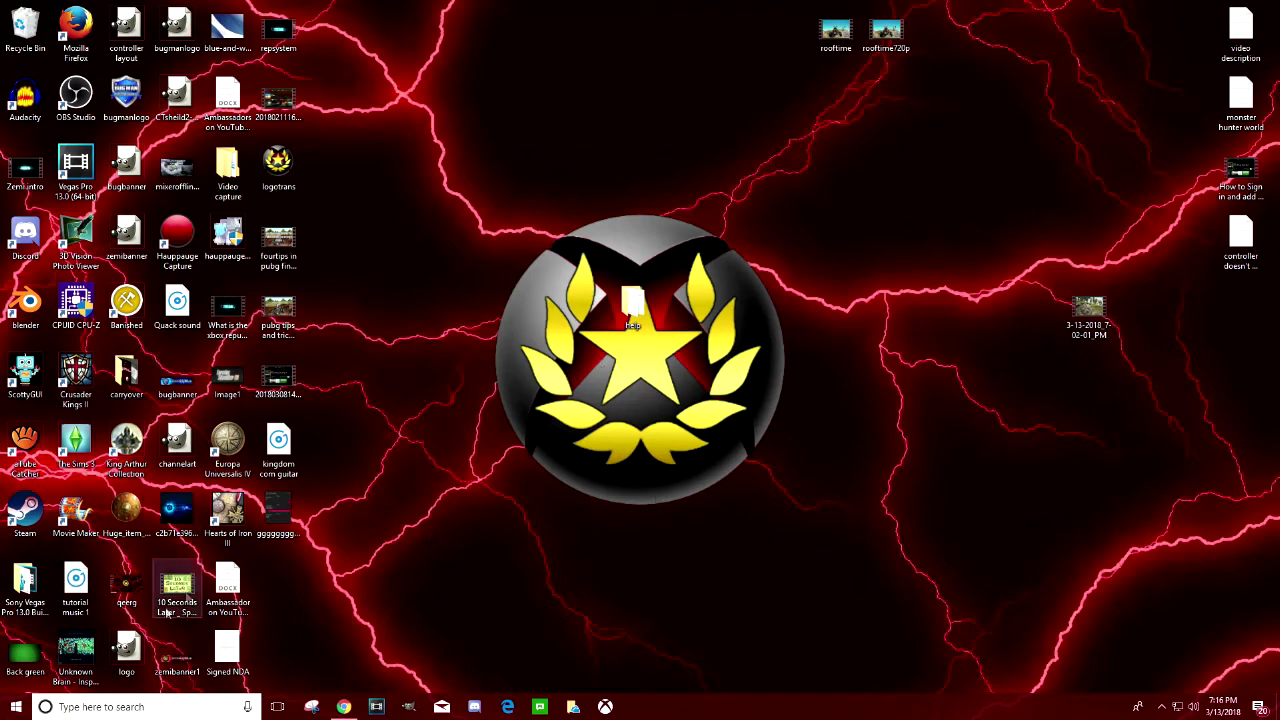
- Switch to the PC, search for "onedrive", and open the Xbox Game DVR folder inside Videos in the OneDrive desktop app
left_click(117, 709)
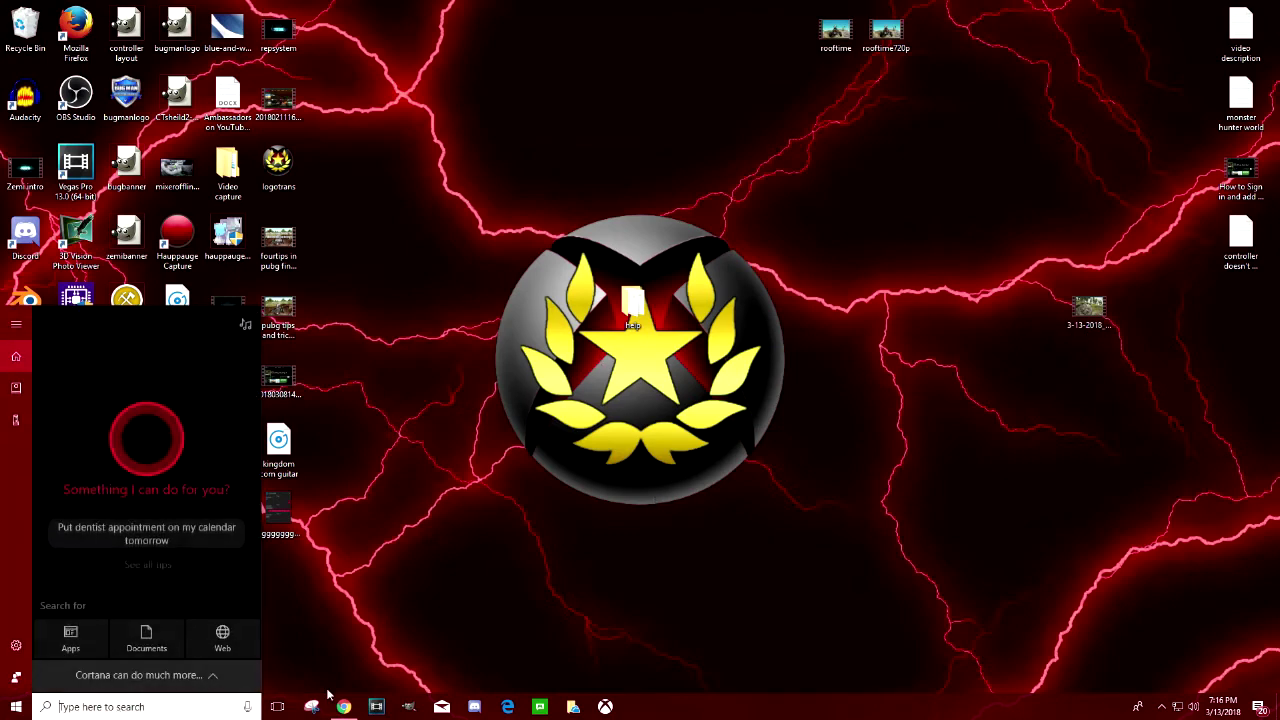
type("onedrive")
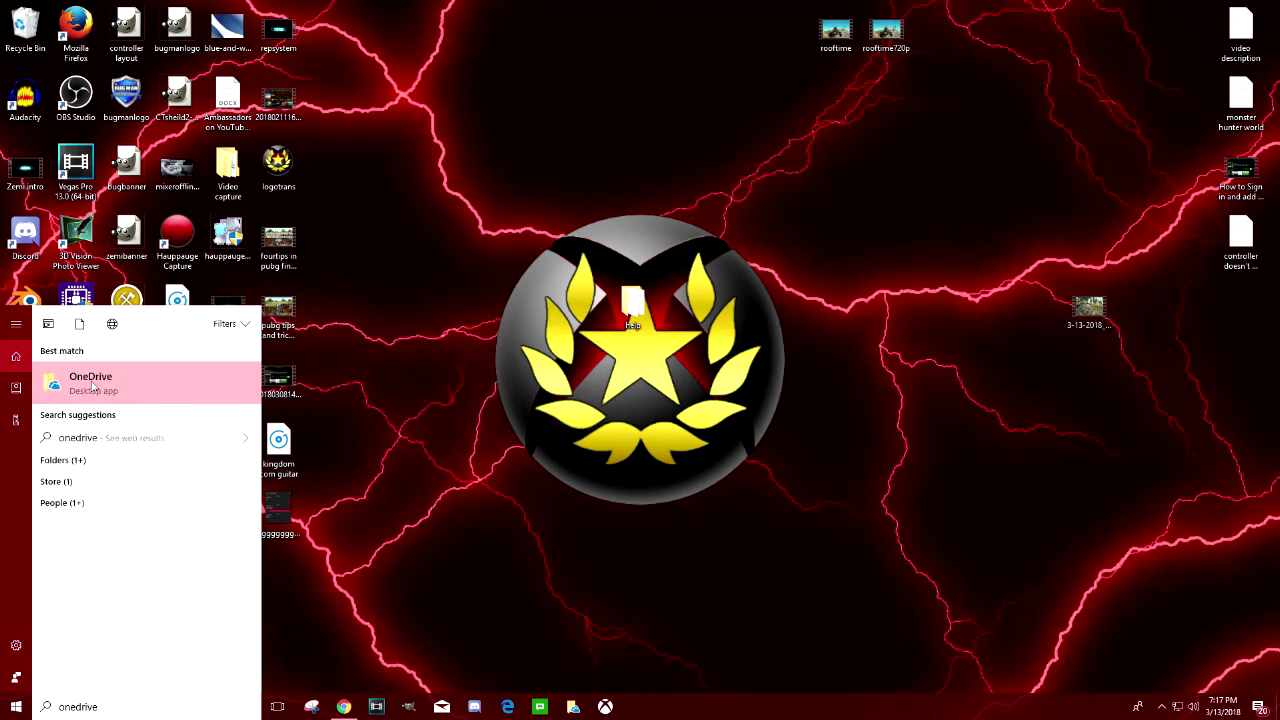
left_click(92, 385)
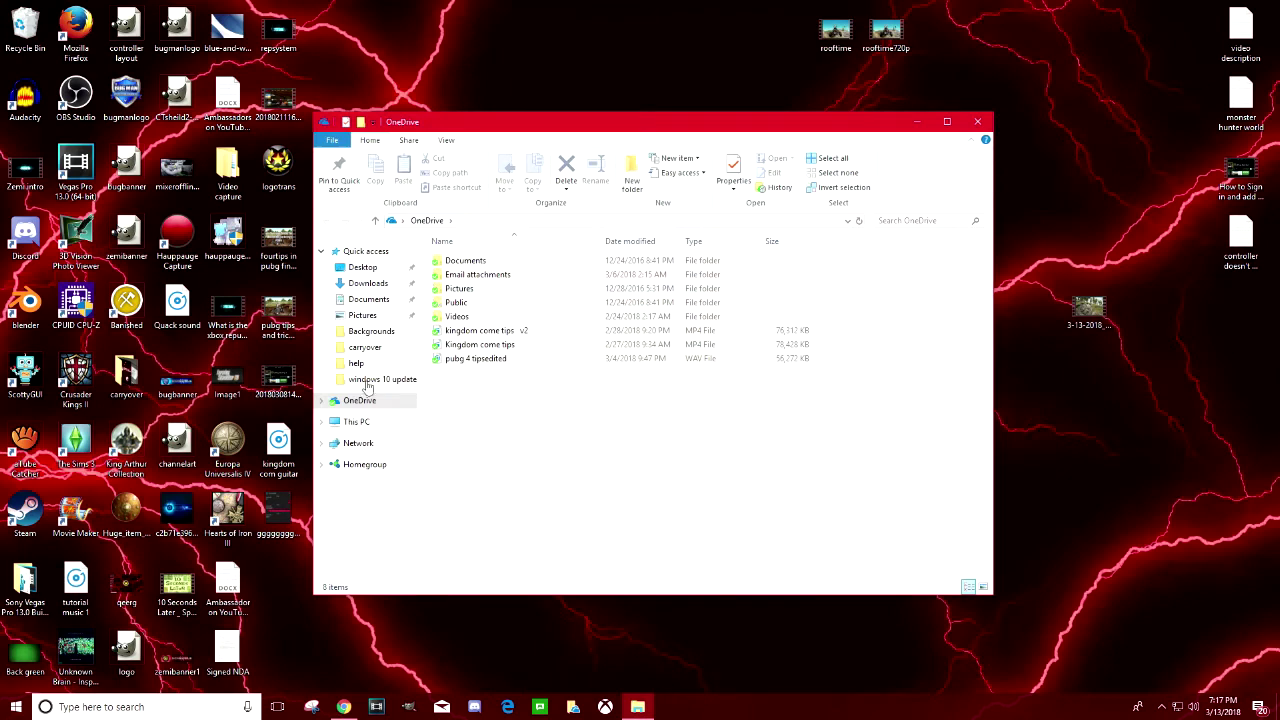
left_click(466, 317)
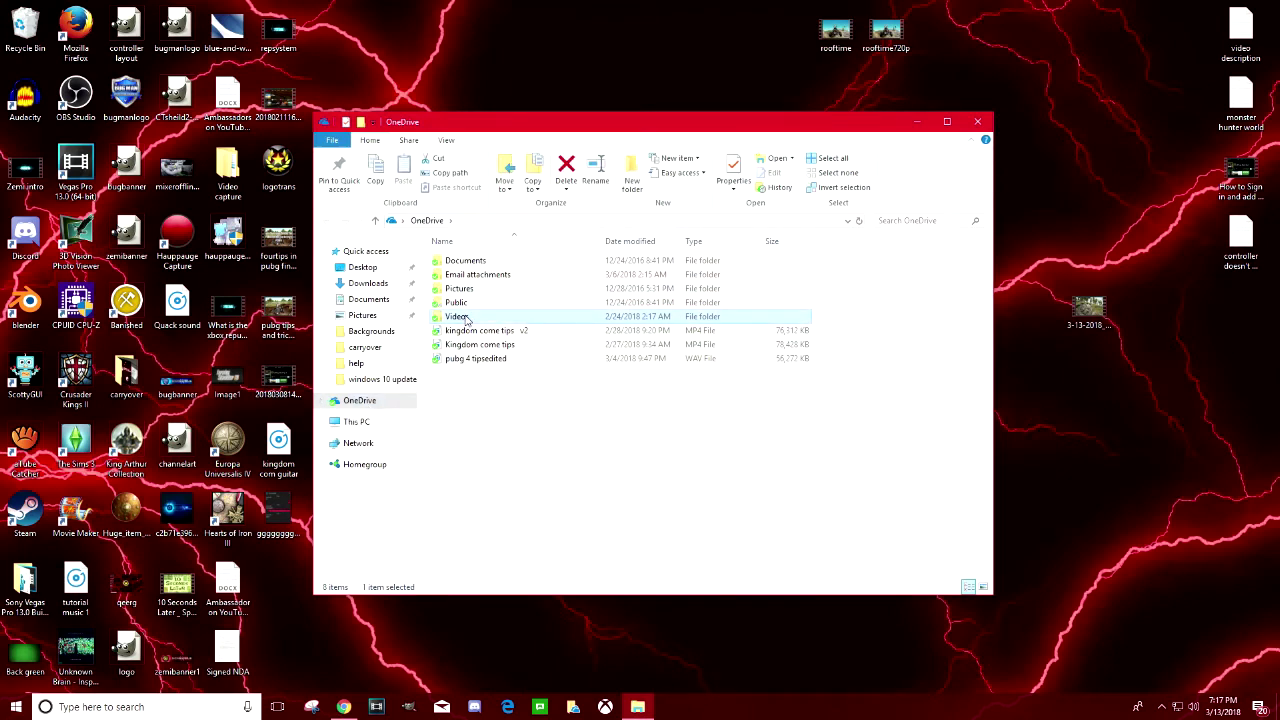
double_click(466, 317)
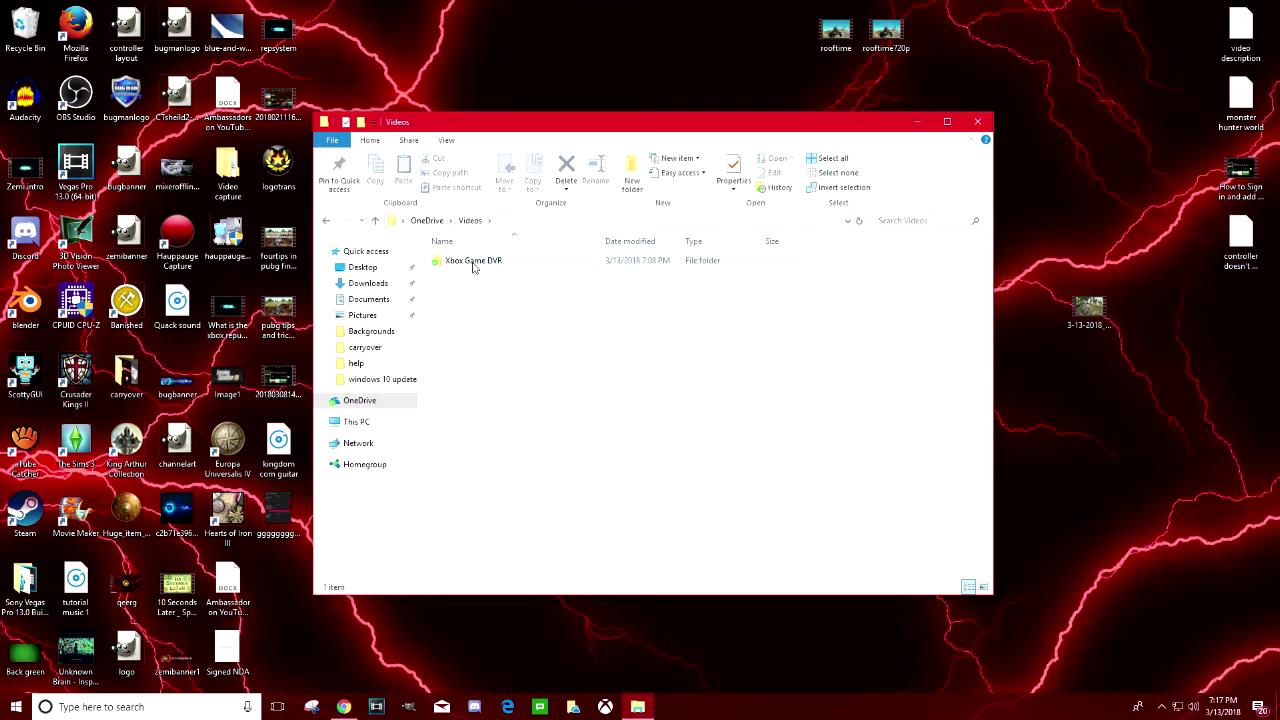
double_click(474, 262)
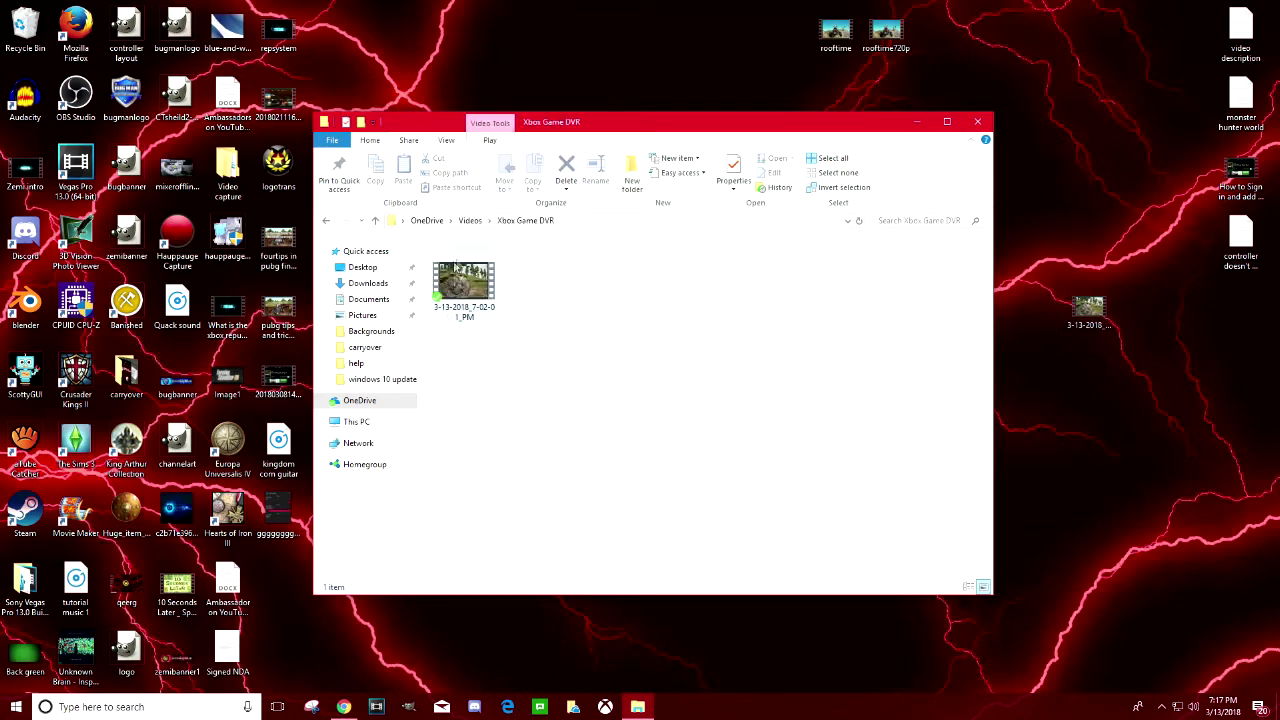
- Locate the uploaded clip 3-13-2018_7-02-01_PM in the Xbox Game DVR folder and close the folder window
left_click(461, 286)
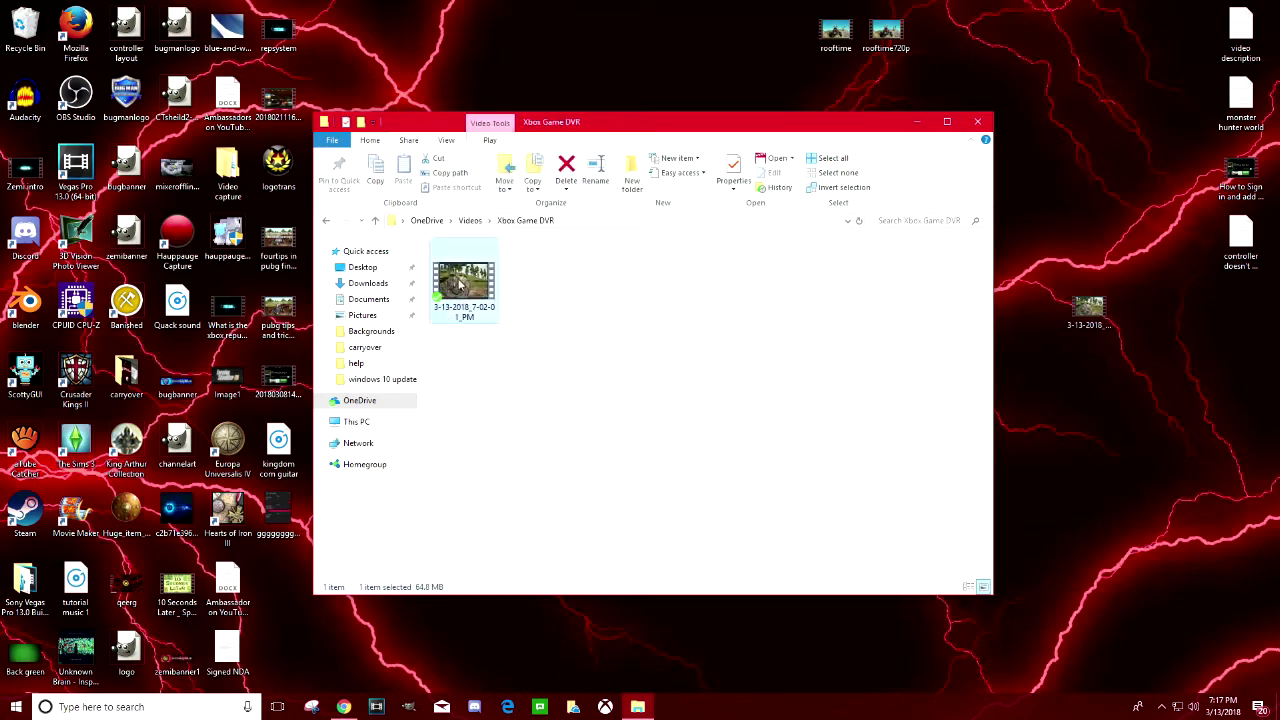
left_click_drag(461, 286, 845, 410)
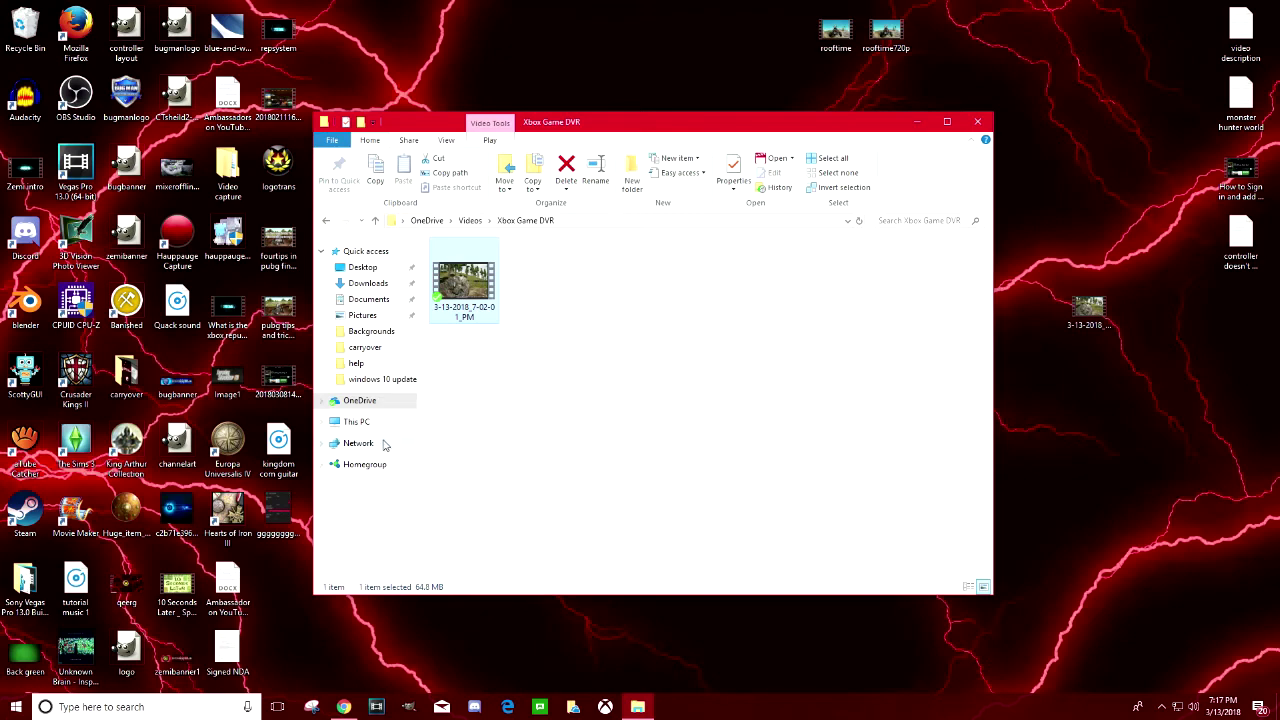
left_click(978, 124)
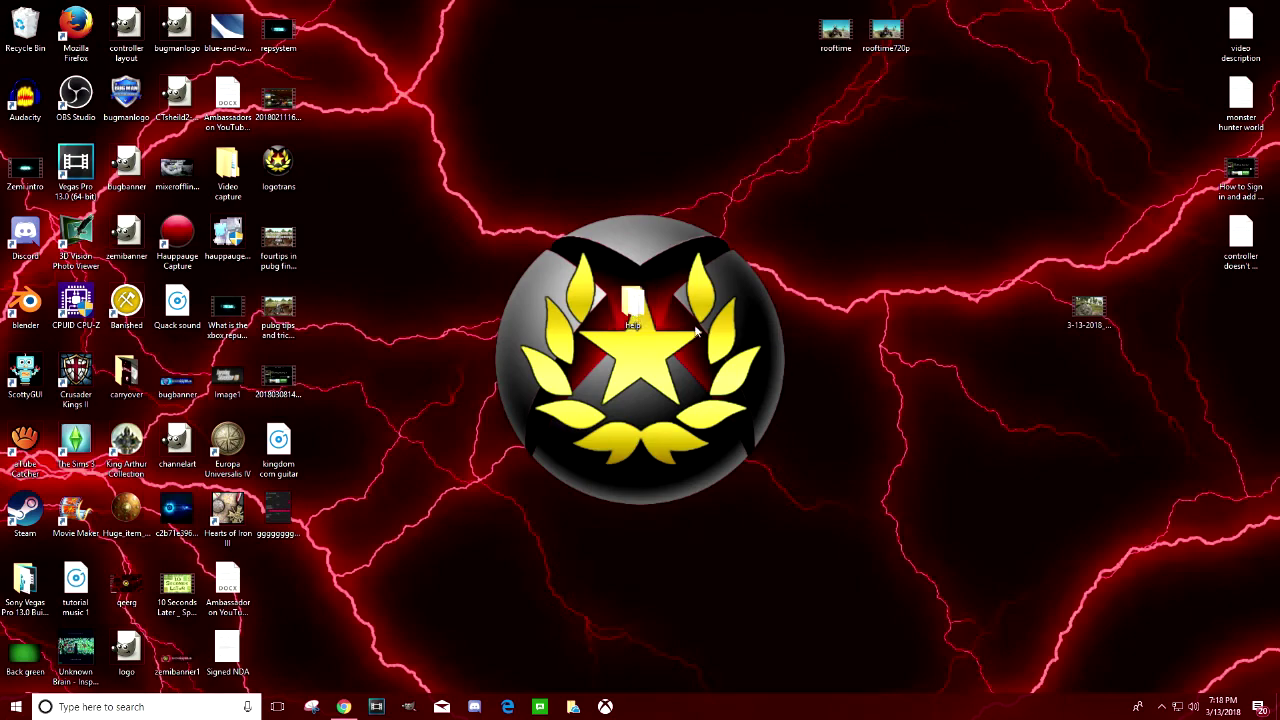
- Switch to the OneDrive website in Chrome and open the Xbox Game DVR folder inside Videos
left_click(345, 707)
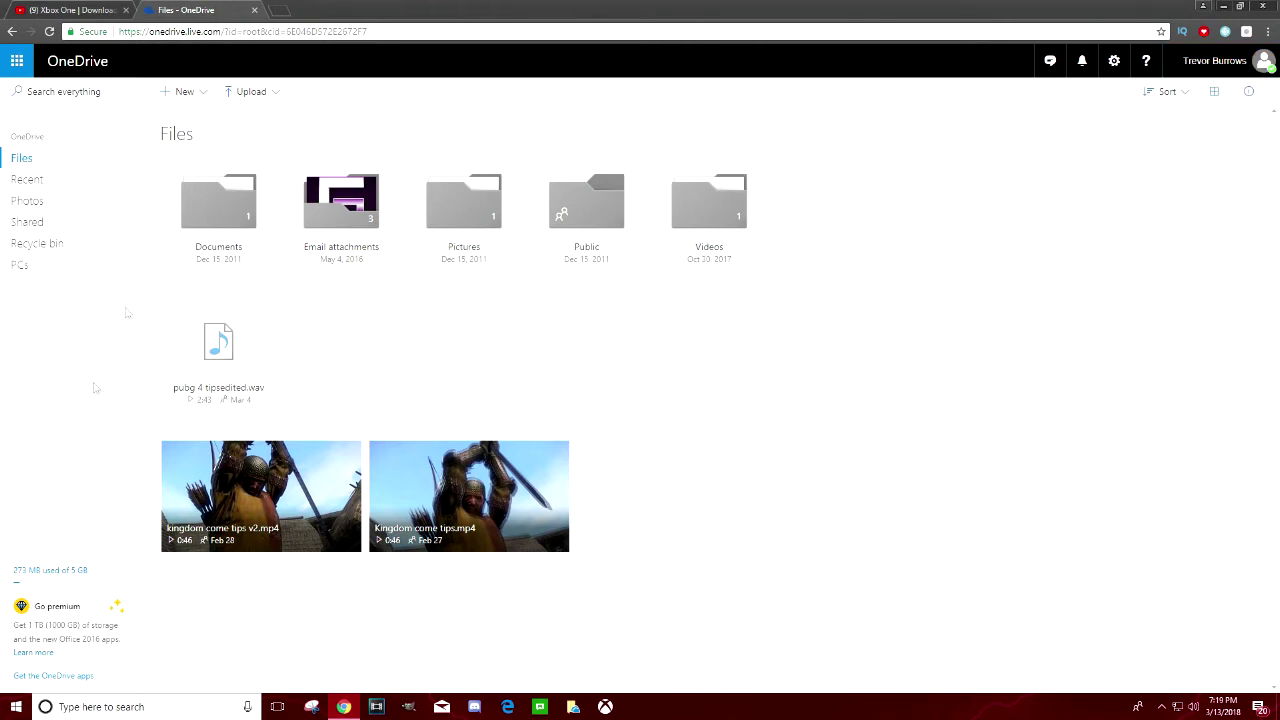
left_click(705, 249)
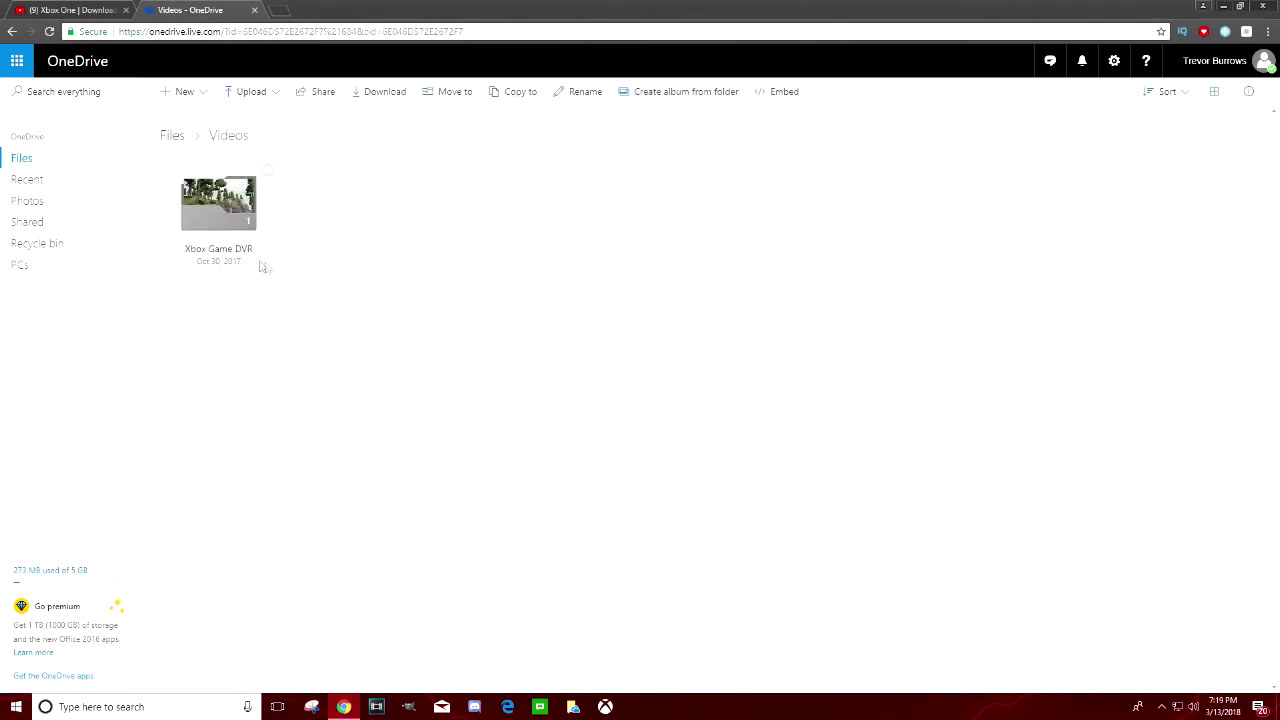
left_click(221, 249)
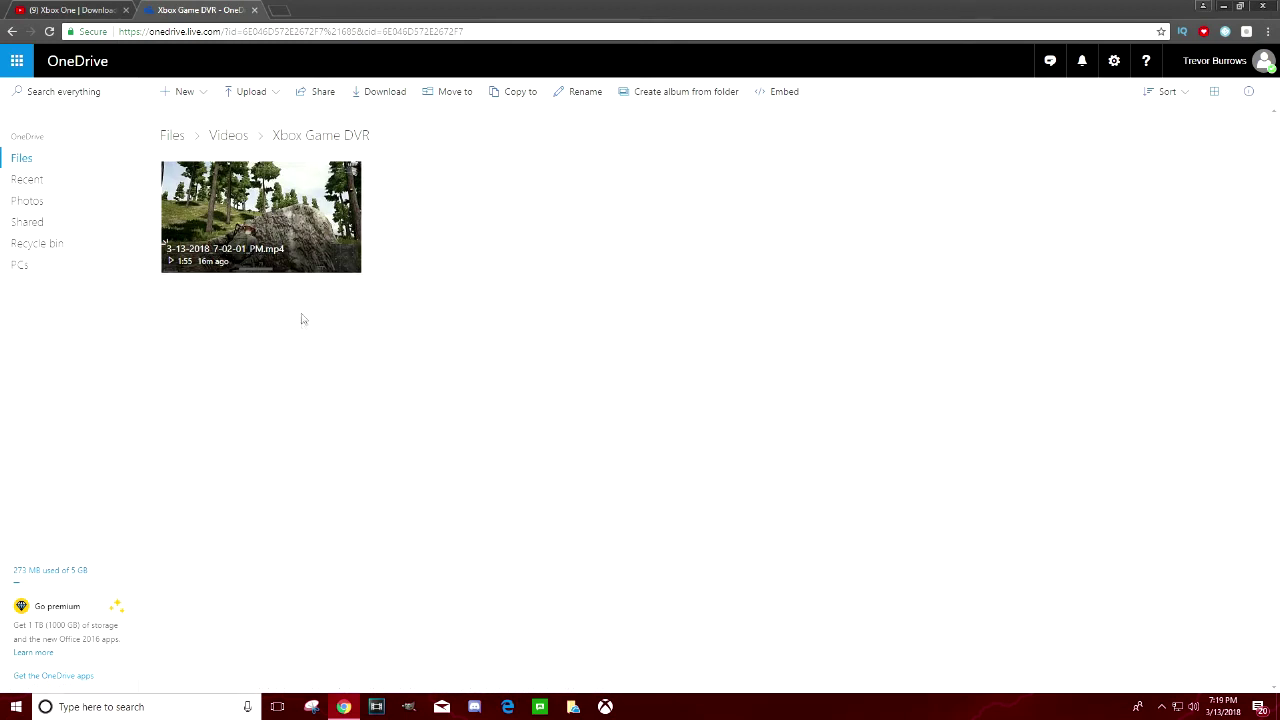
- Download 3-13-2018_7-02-01_PM.mp4 from OneDrive and close the Movies & TV player showing the clip
mouse_move(352, 170)
left_click(352, 171)
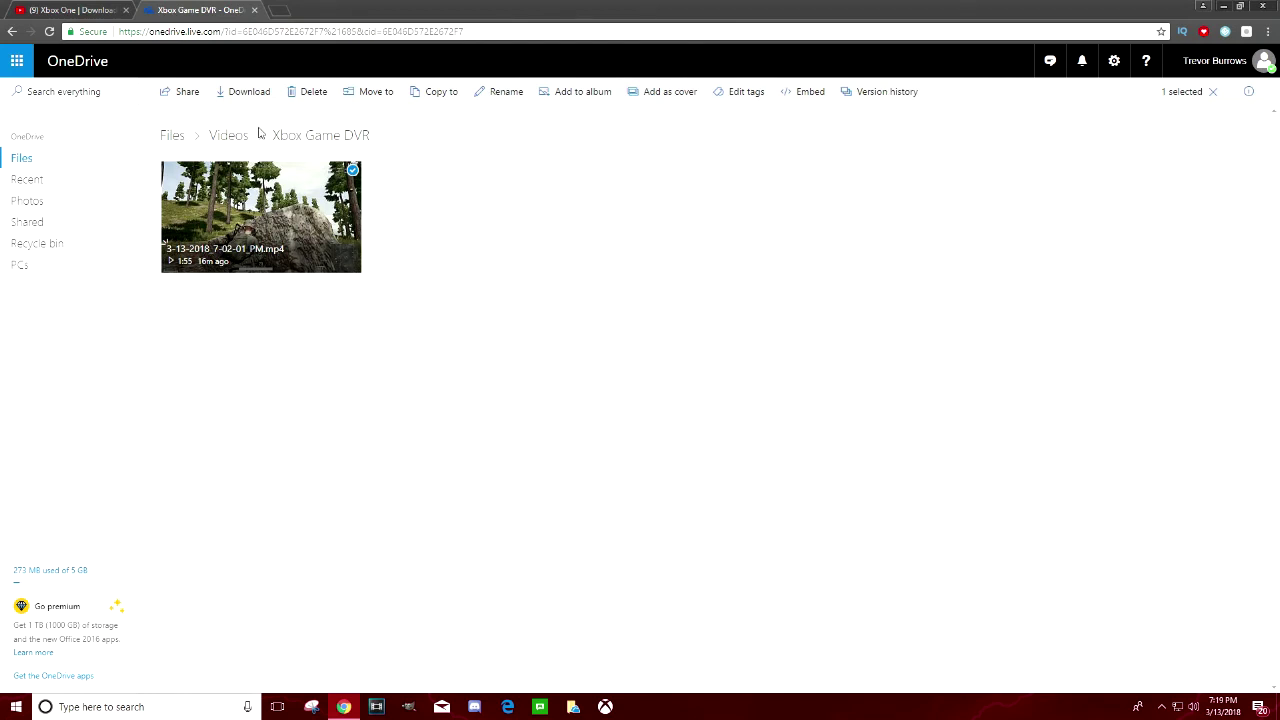
left_click(241, 96)
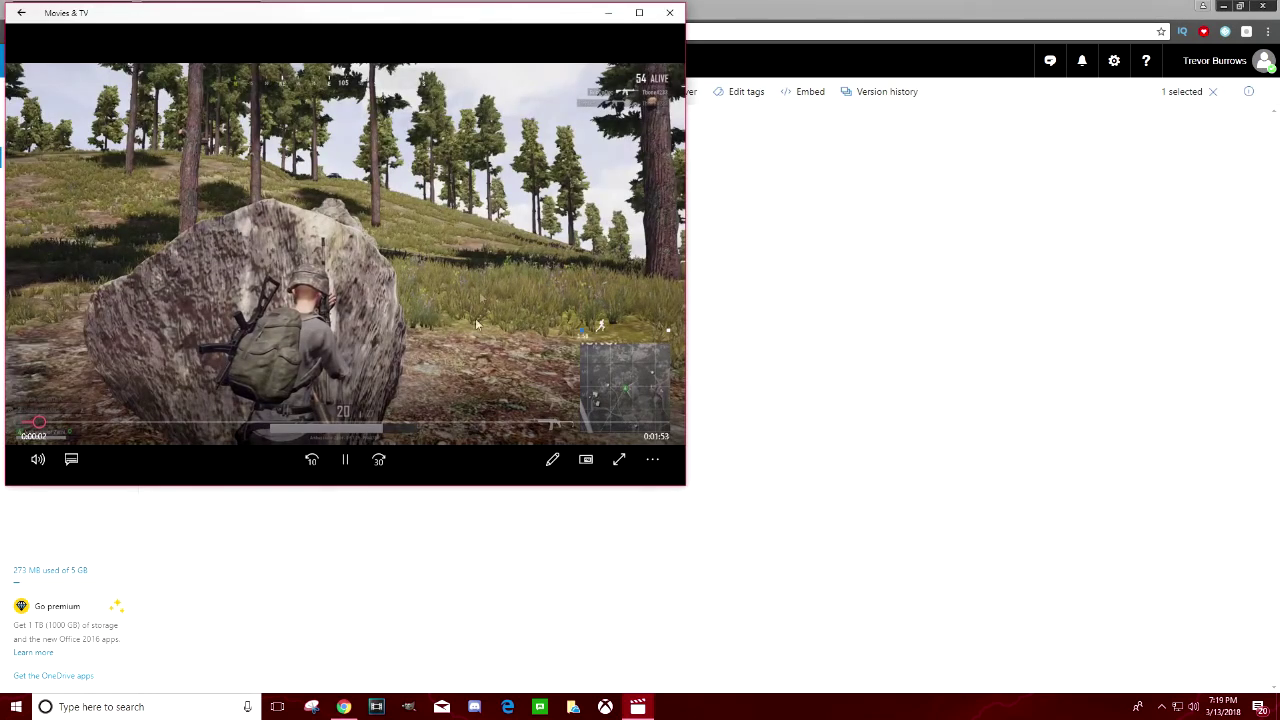
left_click_drag(397, 23, 535, 112)
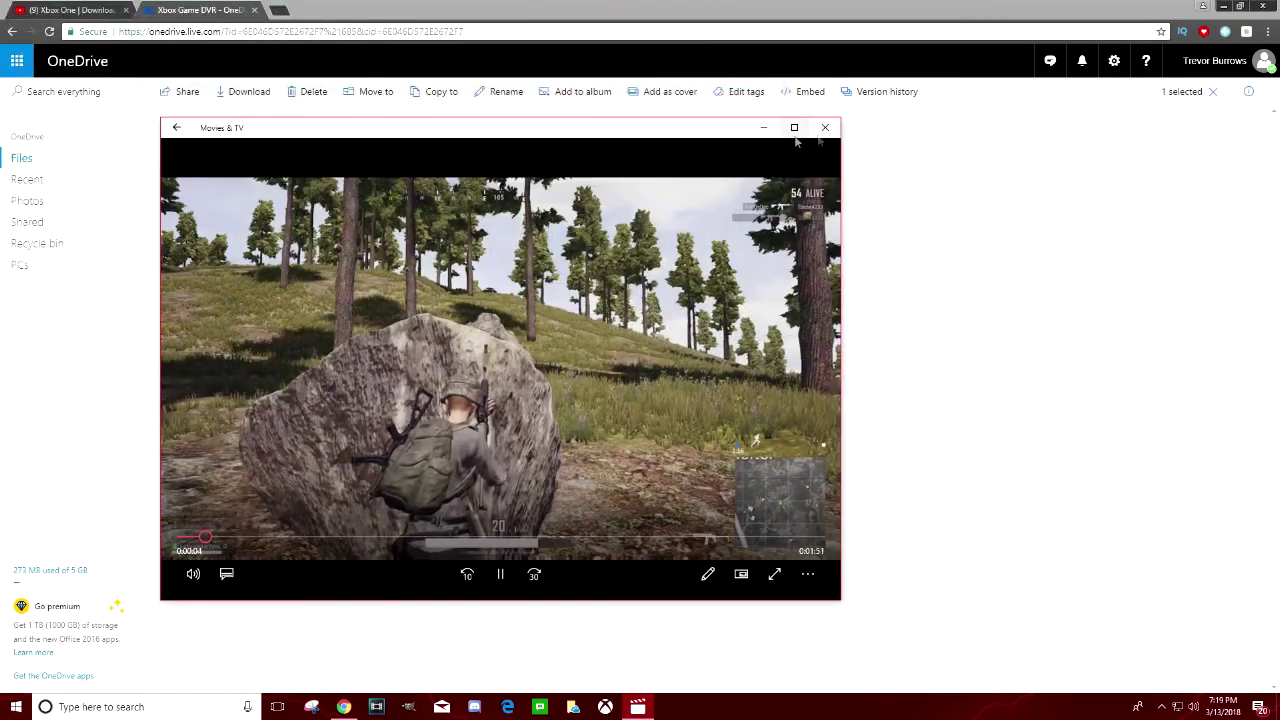
left_click(828, 127)
- Search Windows for "down", open the PC's Downloads folder, and minimize the other windows
left_click(132, 700)
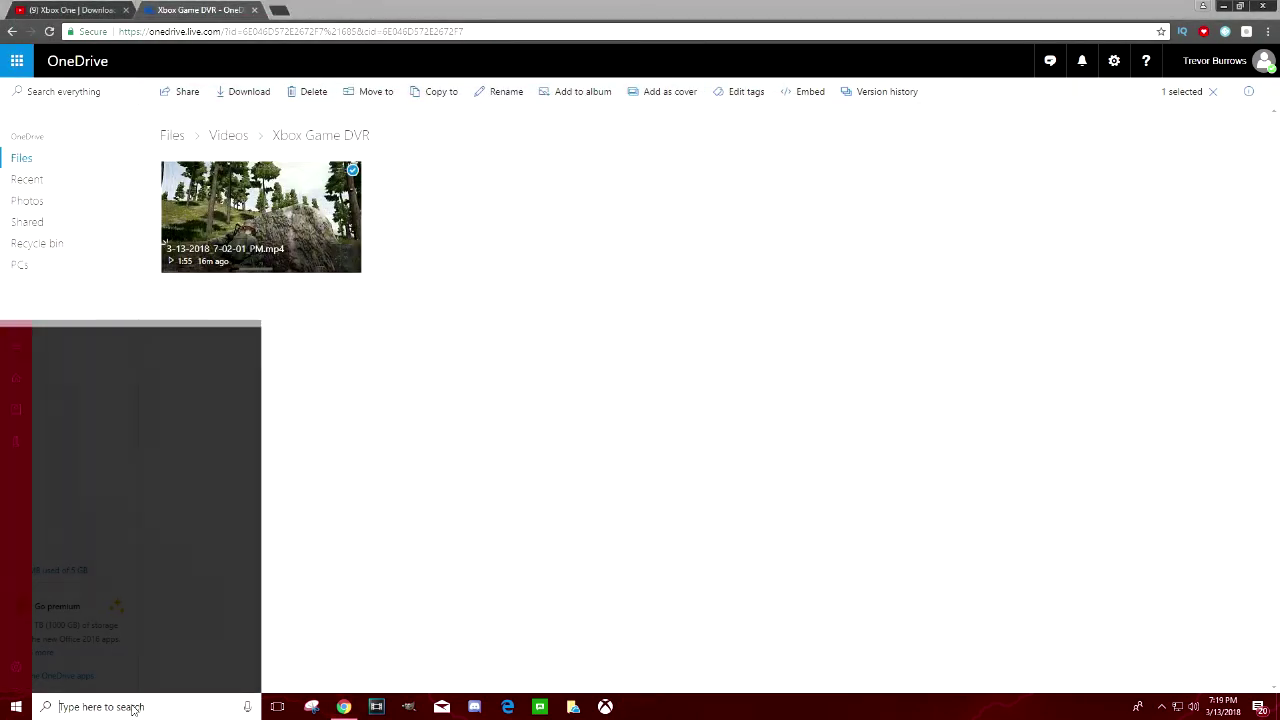
type("down")
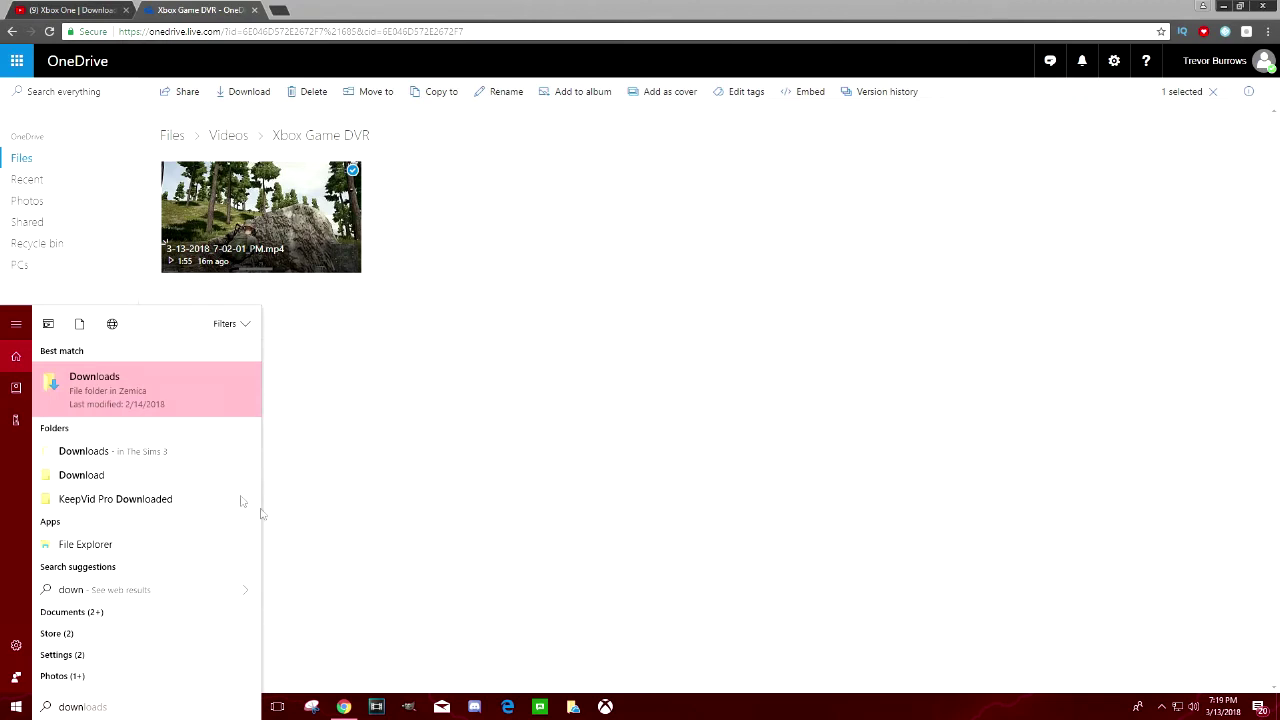
left_click(91, 380)
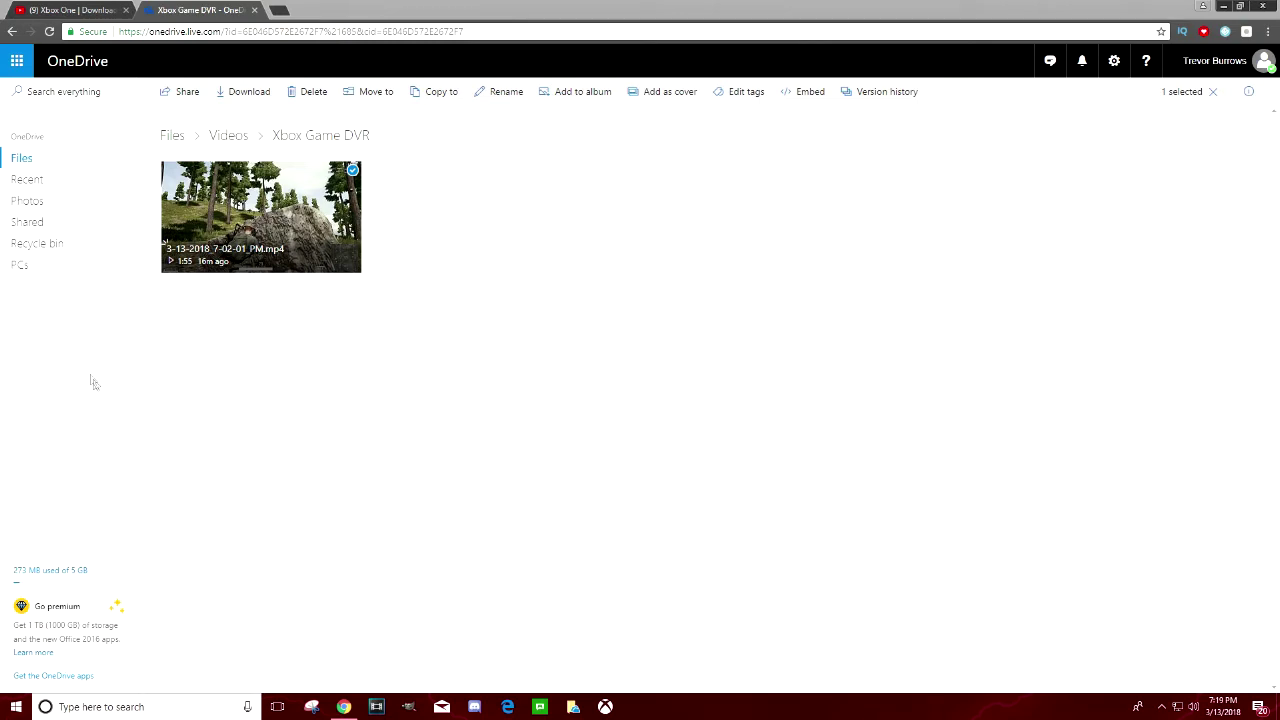
key("super+Home")
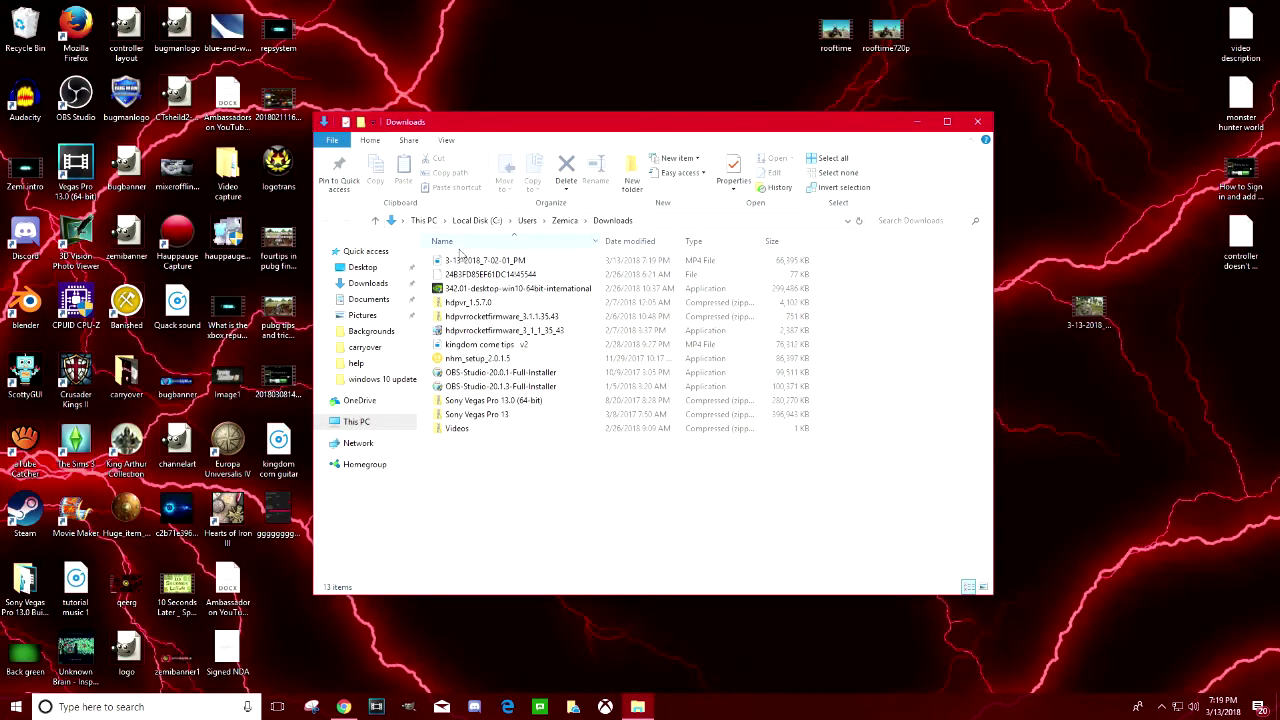
- Play the downloaded clip 3-13-2018_7-02-01_PM from the Downloads folder, pause it, and close the player
left_click(451, 262)
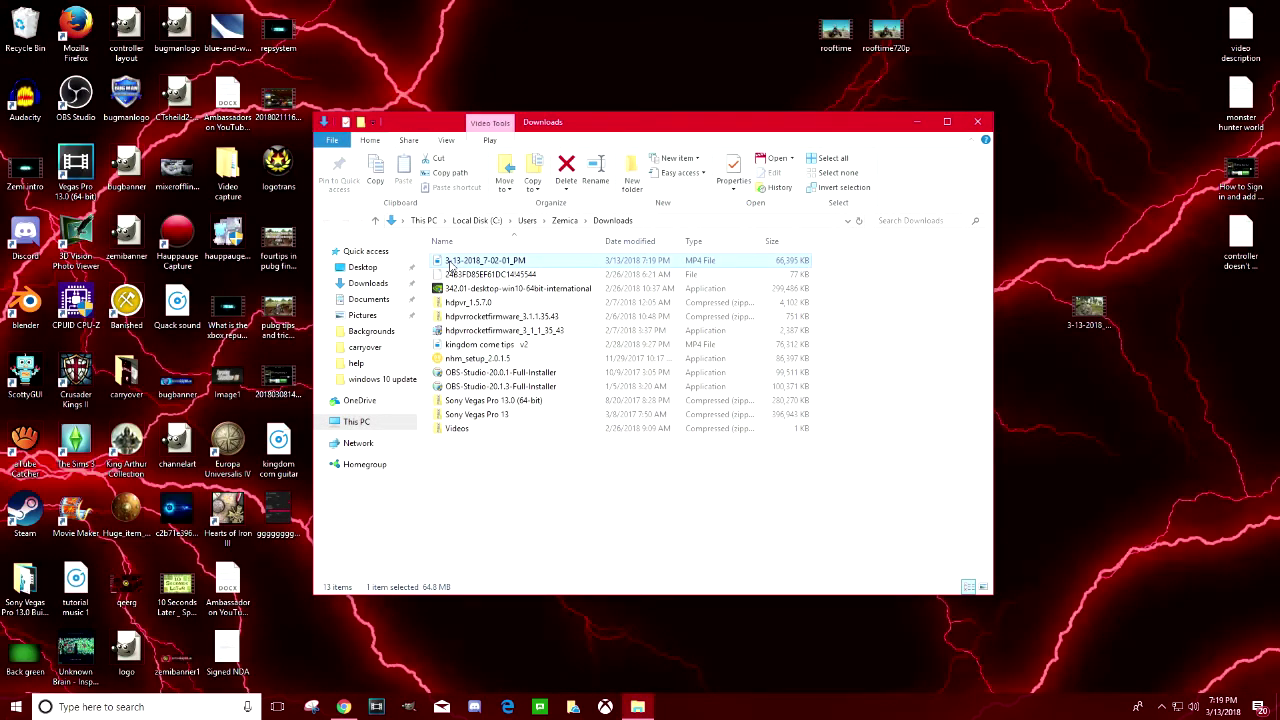
double_click(451, 262)
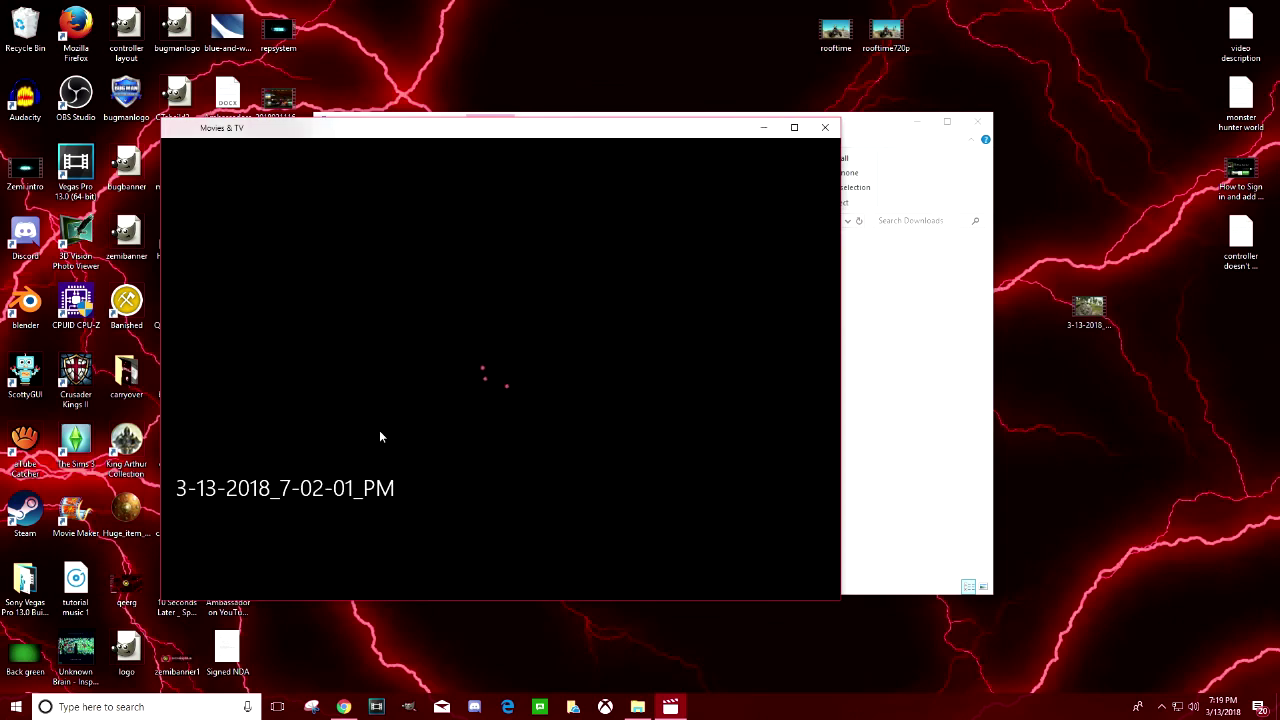
left_click(501, 574)
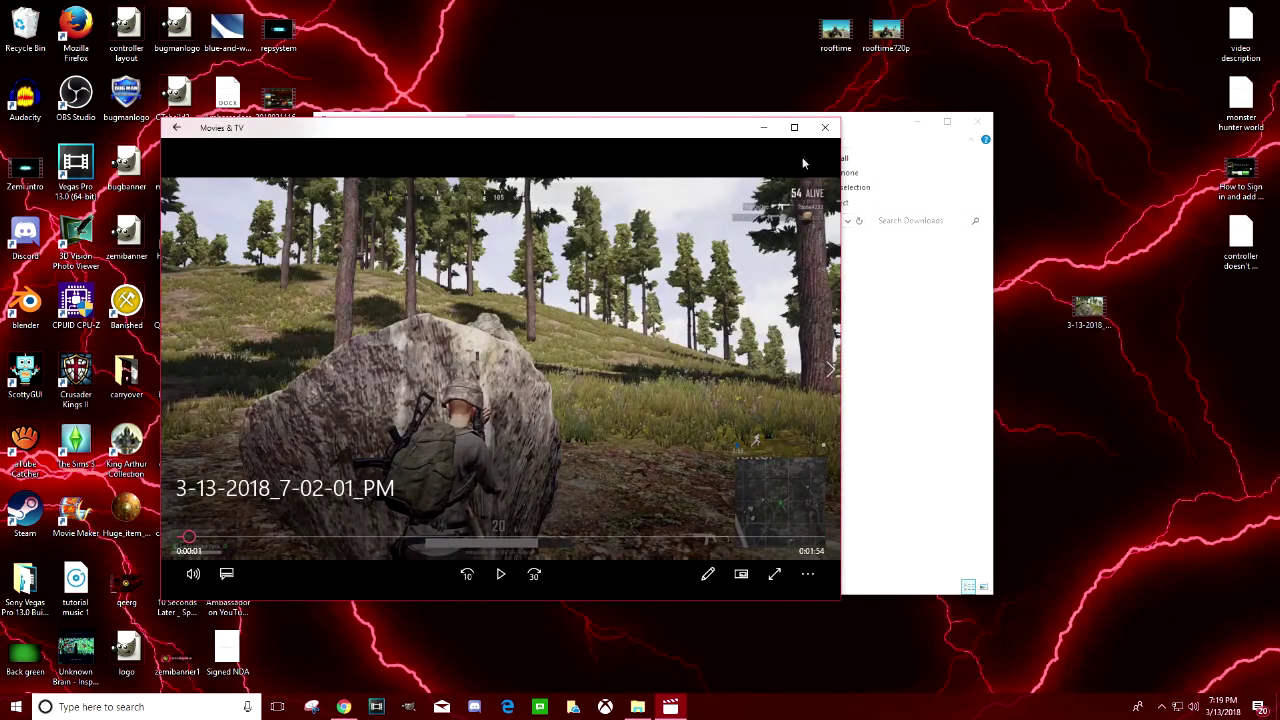
left_click(823, 128)
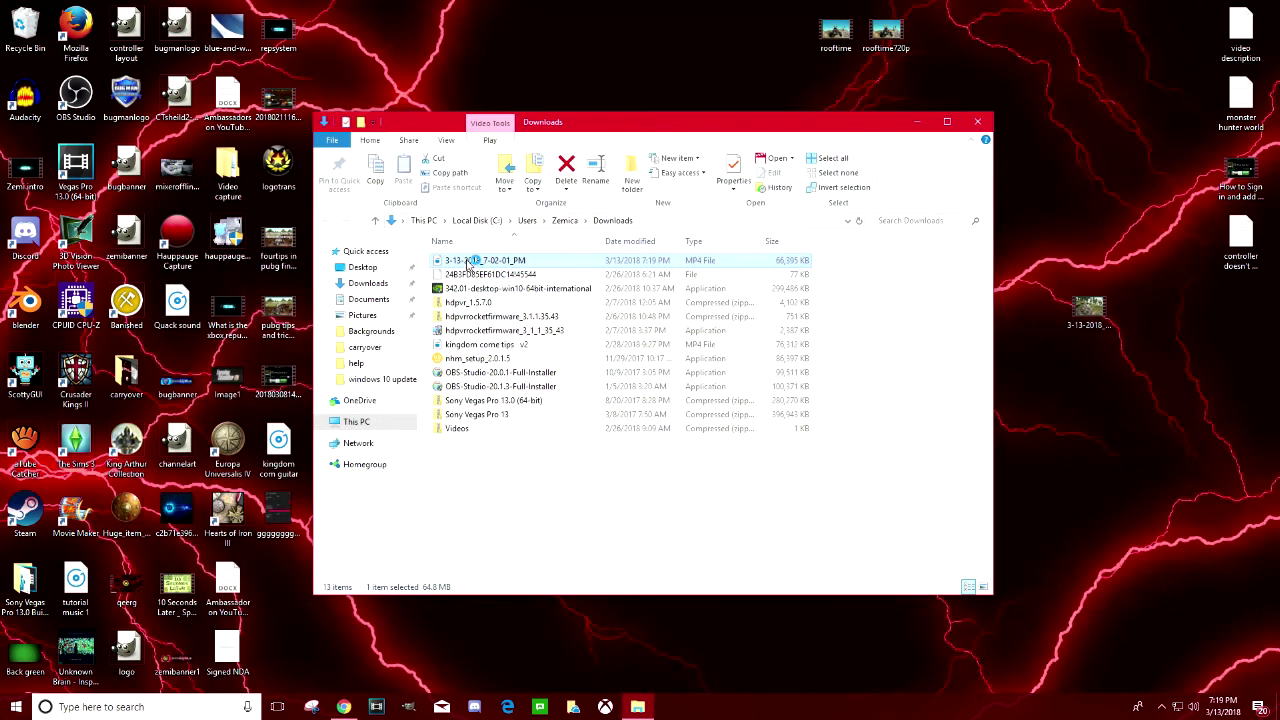
left_click_drag(472, 260, 520, 270)
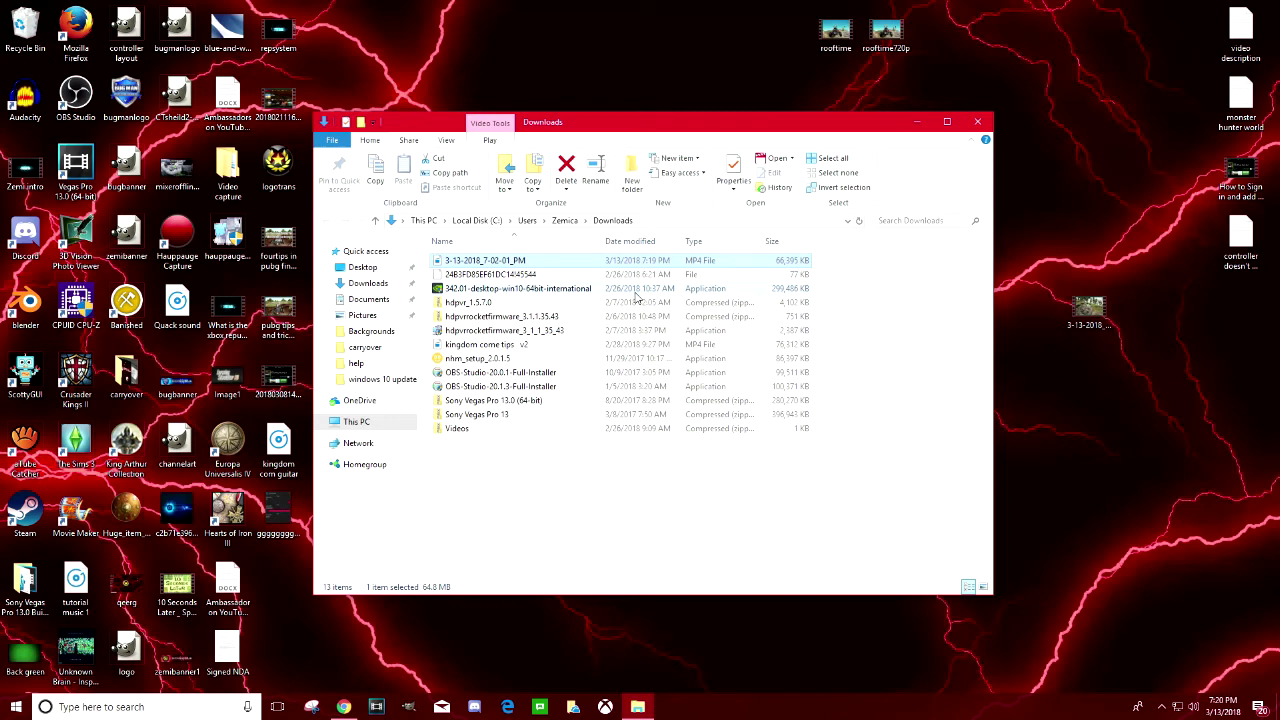